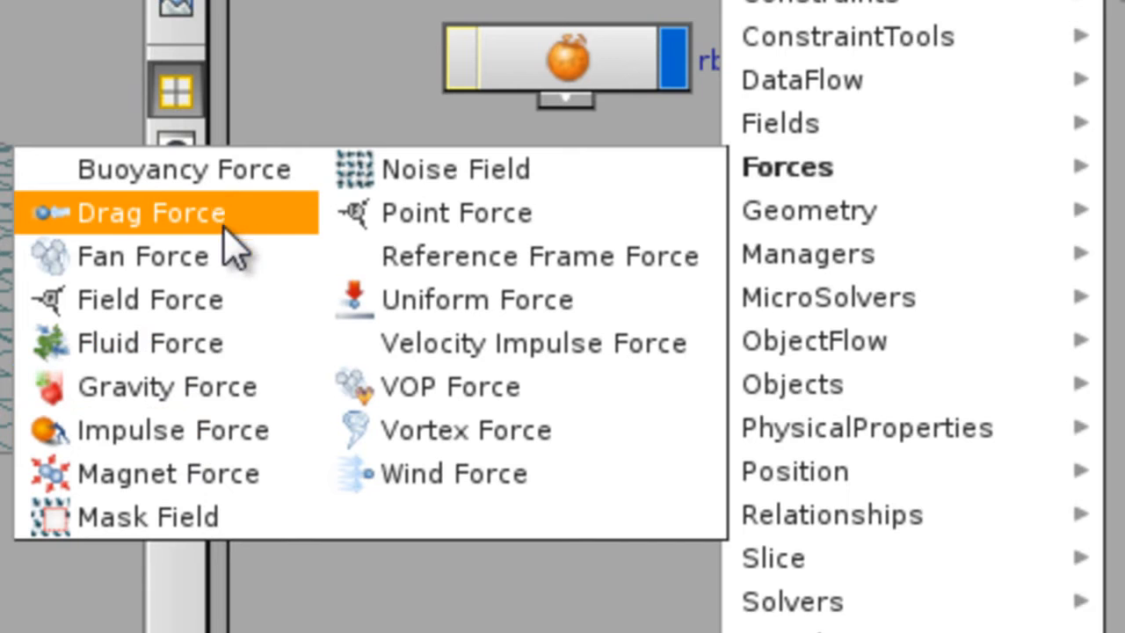
left_click(239, 258)
left_click(555, 307)
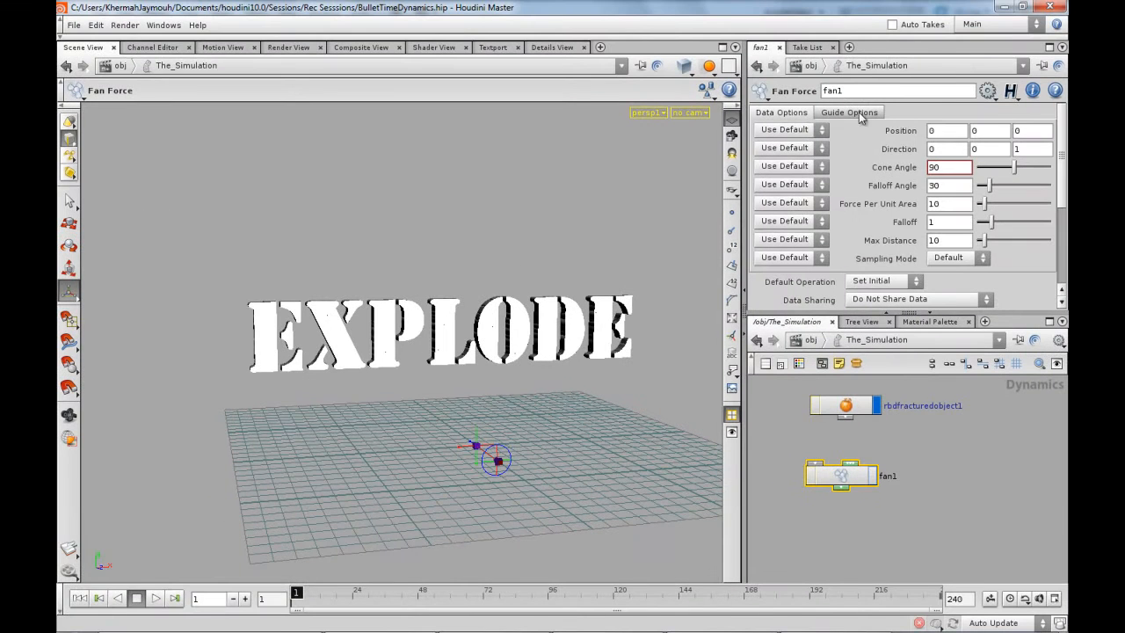
left_click(859, 114)
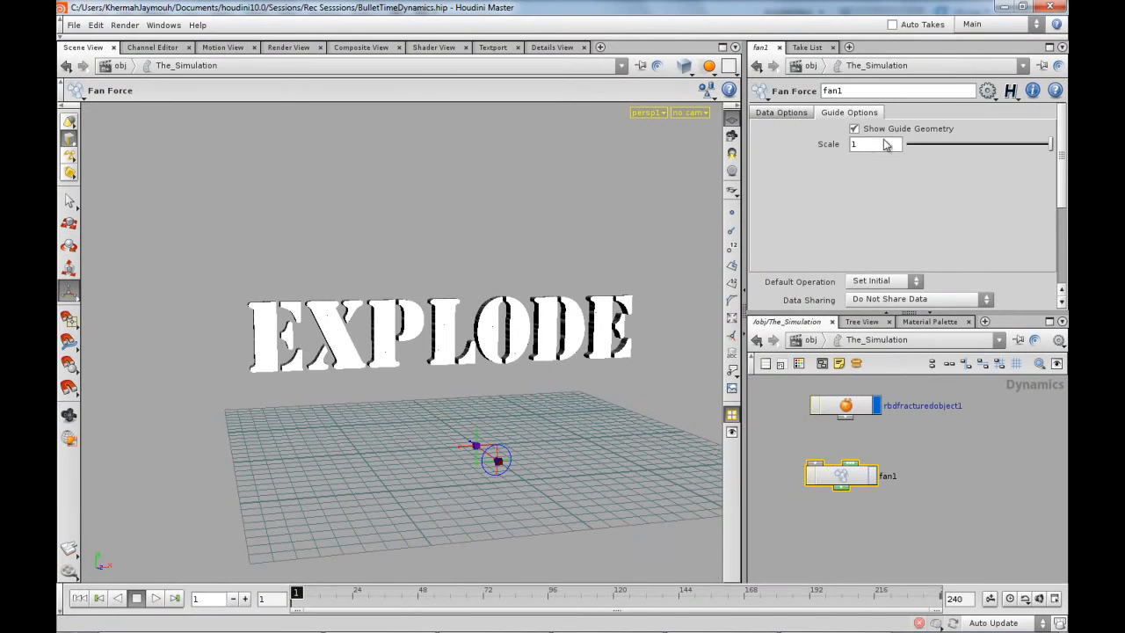
left_click(798, 113)
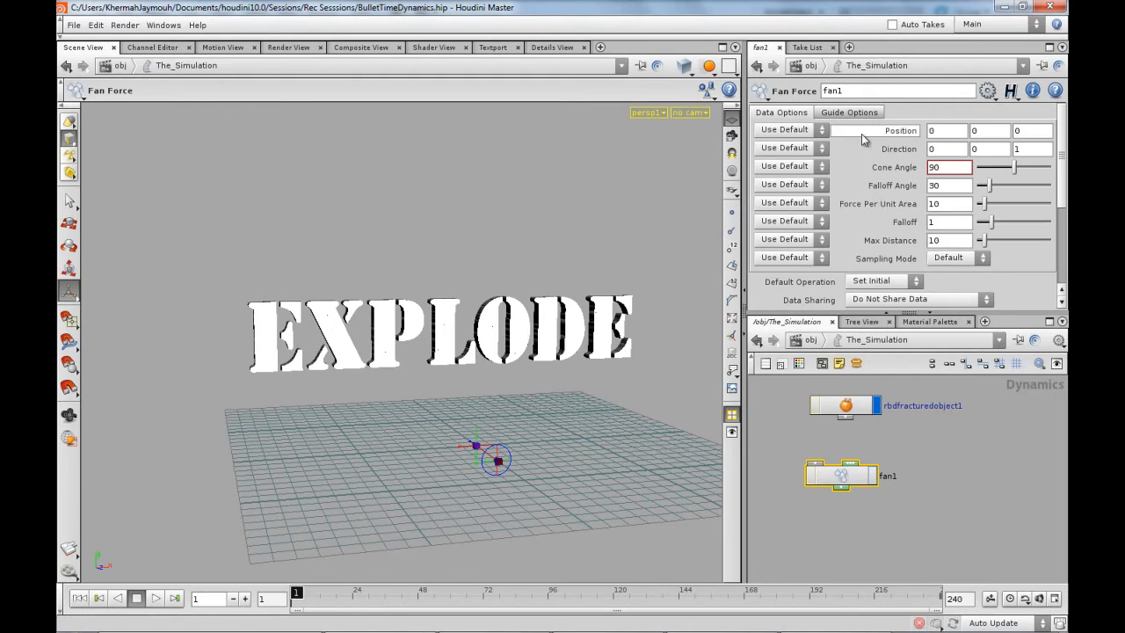
left_click(845, 481)
key("Delete")
key("Tab")
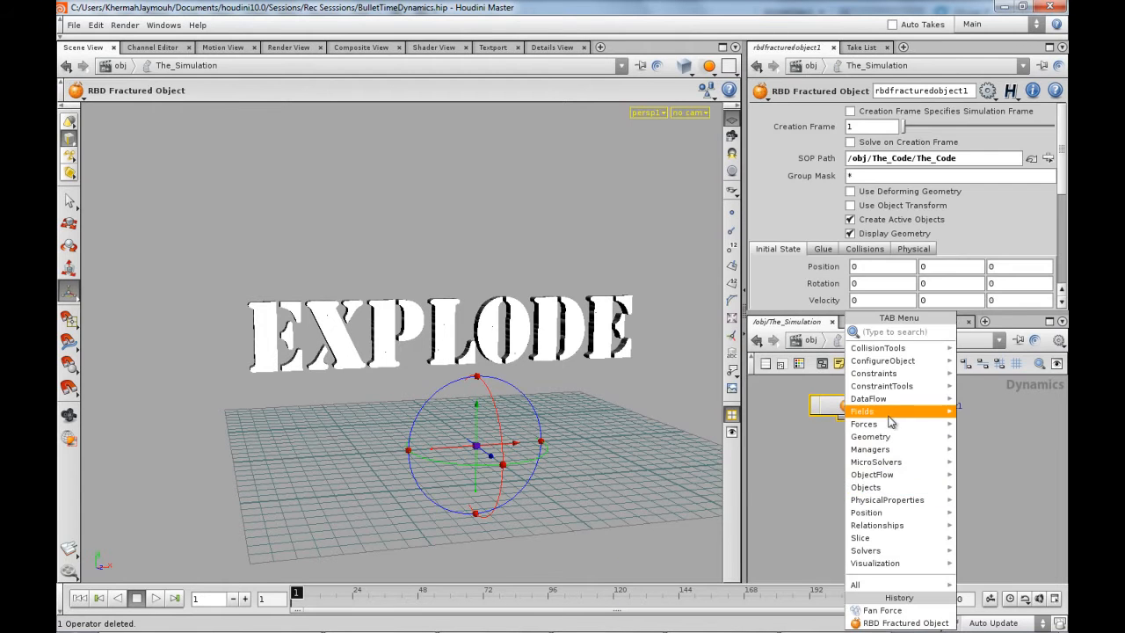
mouse_move(884, 424)
left_click(774, 502)
Add a Wind Force node below rbdfracturedobject1 and wire the fractured object's output into its first input
key("Tab")
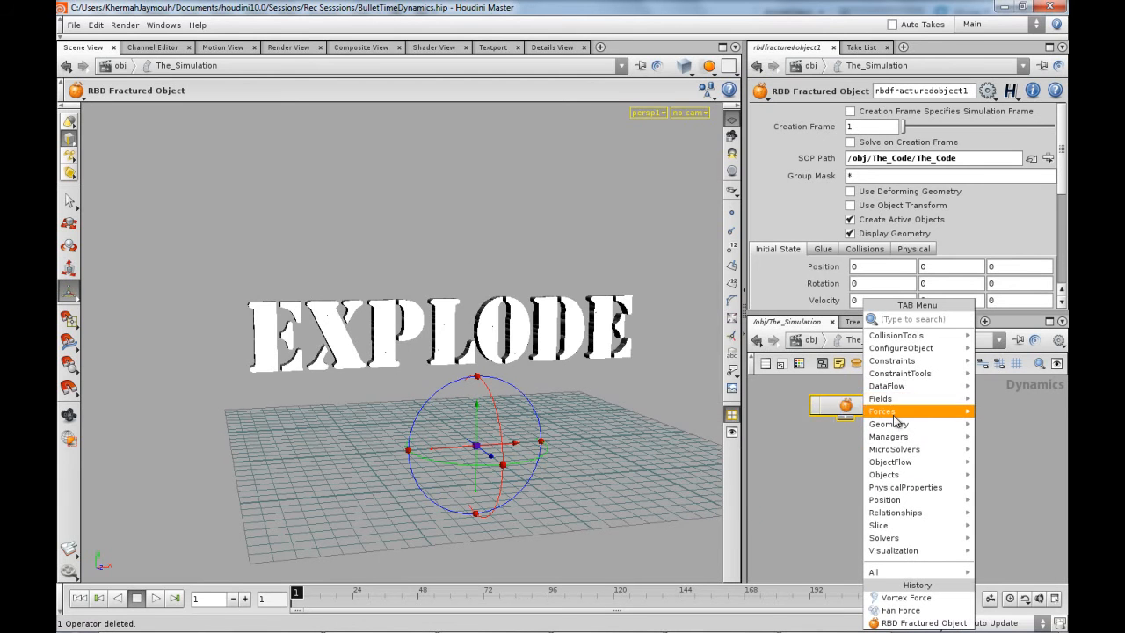
mouse_move(883, 411)
left_click(785, 500)
left_click(876, 483)
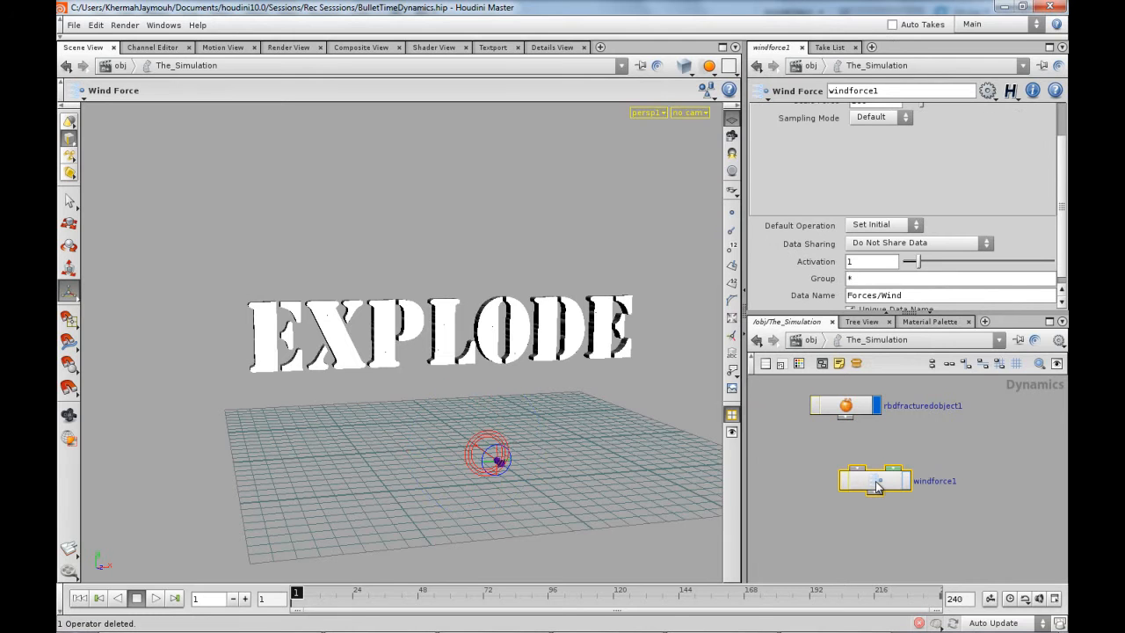
left_click_drag(876, 483, 867, 486)
left_click_drag(851, 422, 867, 481)
Set windforce1's velocity to 7 along Z and its Scale Force to 78
scroll(957, 446, "up", 5)
scroll(957, 402, "down", 3)
middle_click_drag(935, 449, 957, 493)
left_click_drag(1064, 257, 1068, 166)
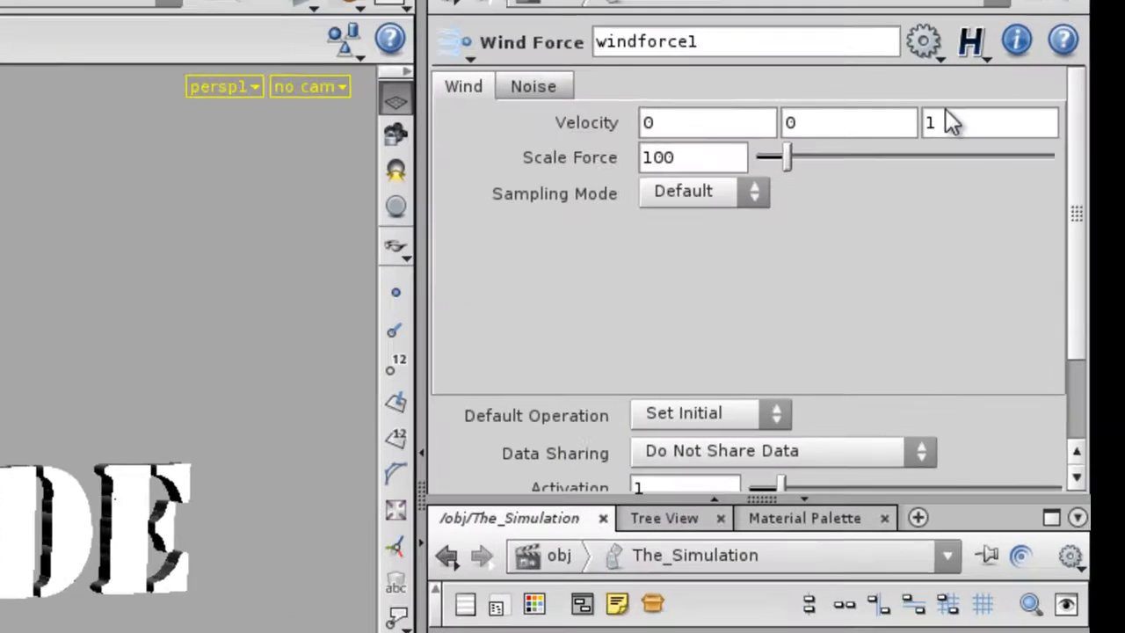
left_click(1005, 127)
key("BackSpace")
type("7")
mouse_move(723, 163)
left_mouse_down()
mouse_move(762, 160)
mouse_move(715, 159)
left_mouse_up()
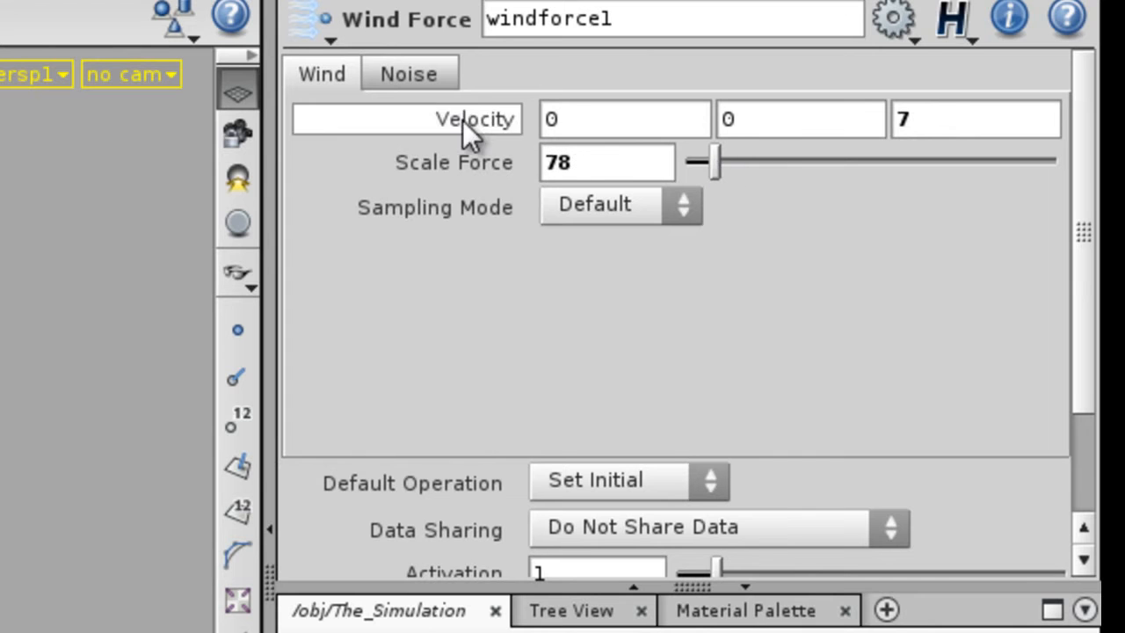
Set windforce1's noise to seed 3, exponent 0.917, frequency 1.5 and amplitude 1.4 on all axes
left_click(433, 77)
middle_click_drag(469, 293, 559, 311)
middle_click_drag(447, 336, 580, 352)
middle_click_drag(466, 297, 538, 302)
middle_click_drag(446, 344, 437, 341)
left_click_drag(687, 119, 762, 120)
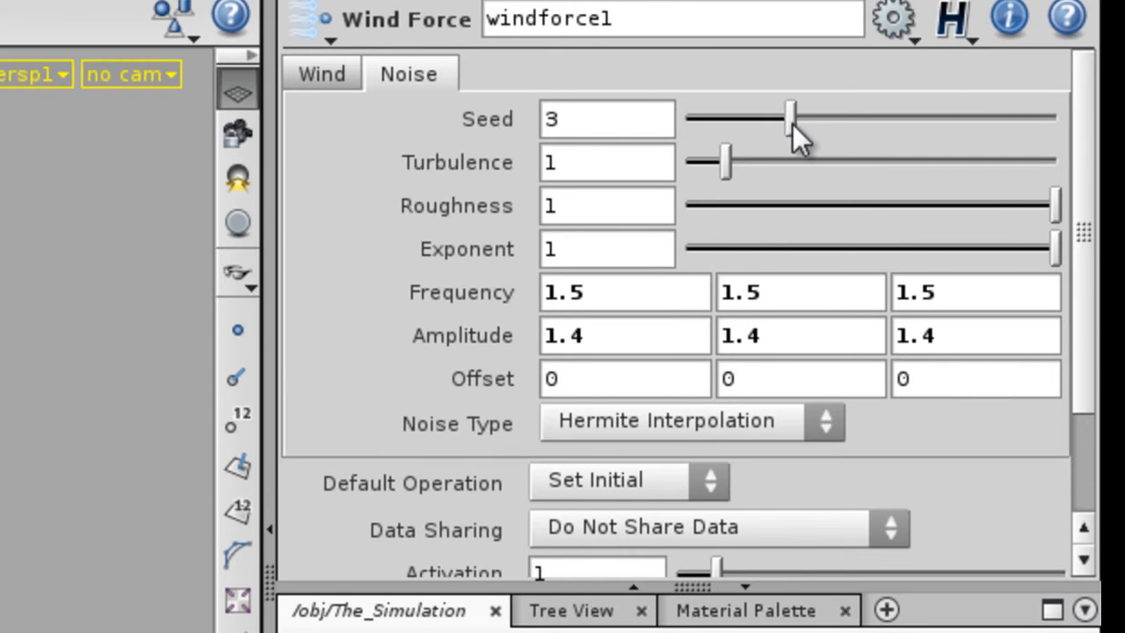
left_click_drag(746, 258, 1033, 231)
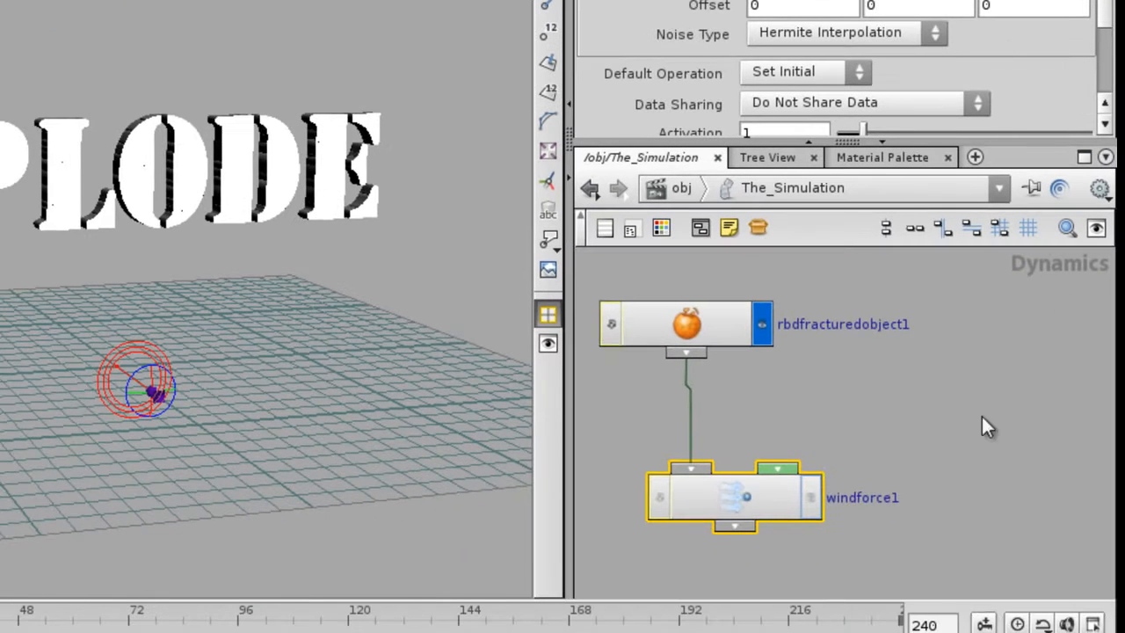
middle_click_drag(935, 433, 982, 355)
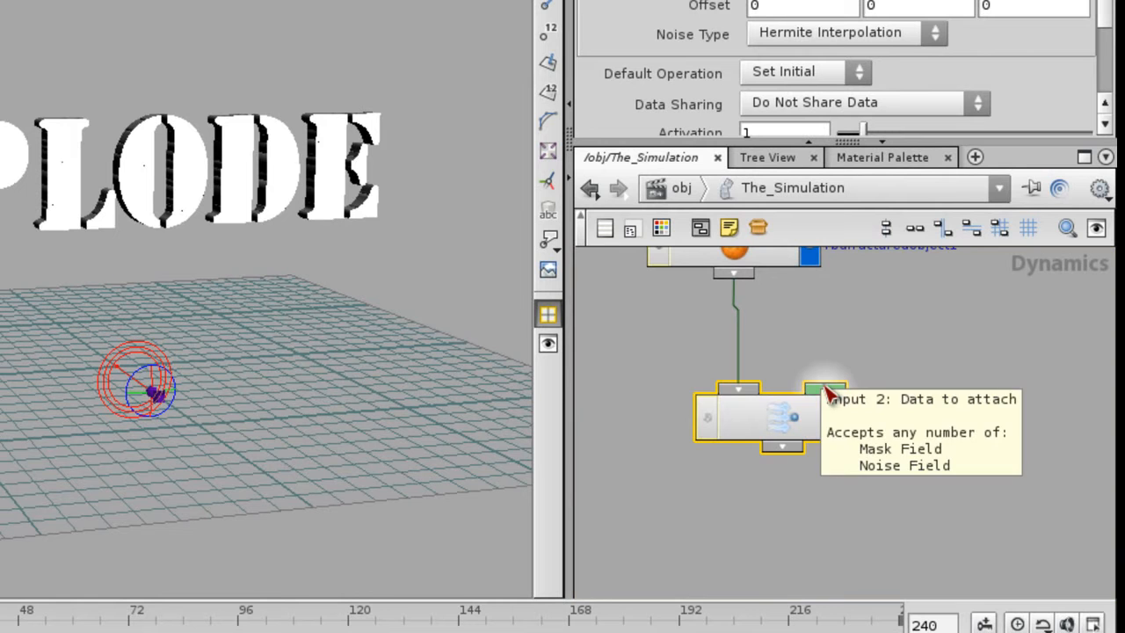
key("Tab")
mouse_move(975, 267)
mouse_move(996, 289)
left_click(723, 287)
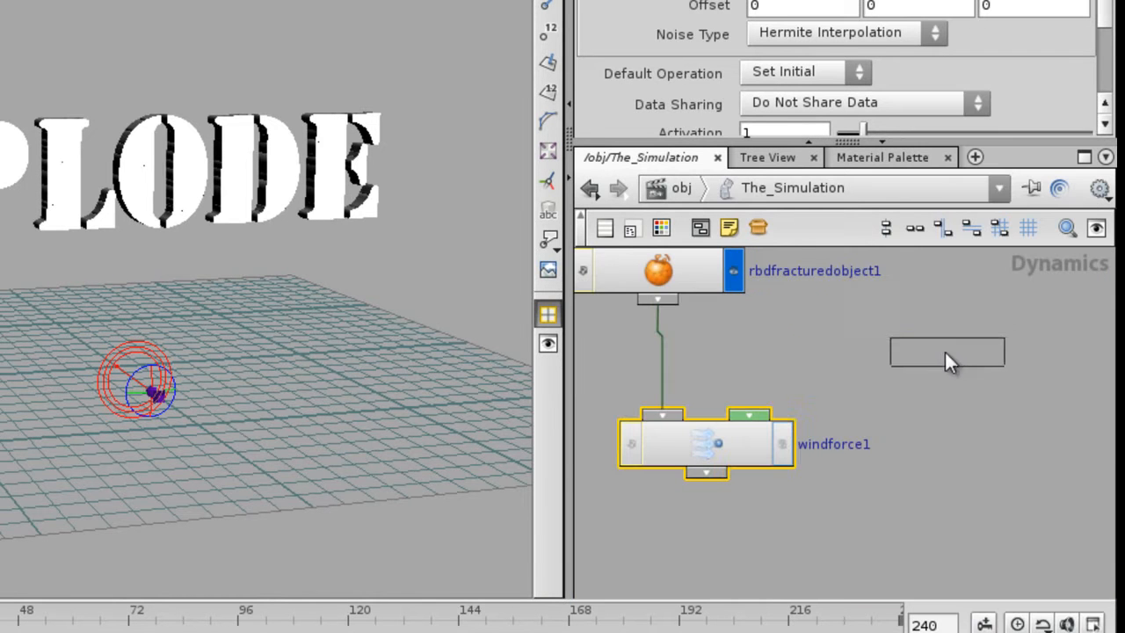
left_click(951, 352)
left_click_drag(741, 445, 764, 509)
left_click(773, 477)
left_click(928, 364)
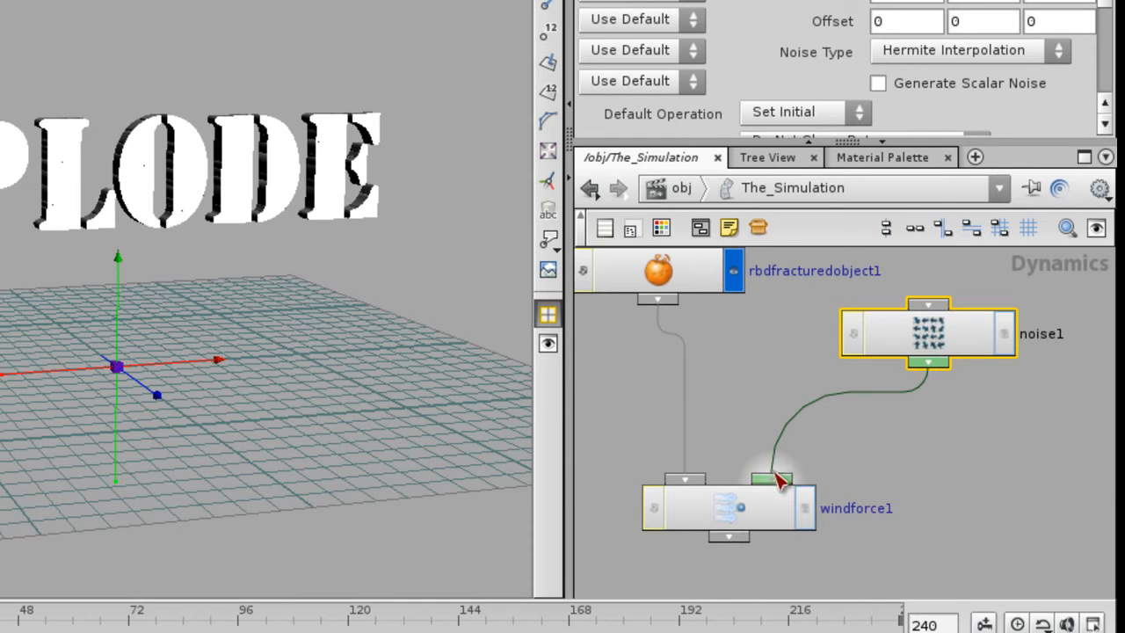
left_click_drag(919, 377, 833, 413)
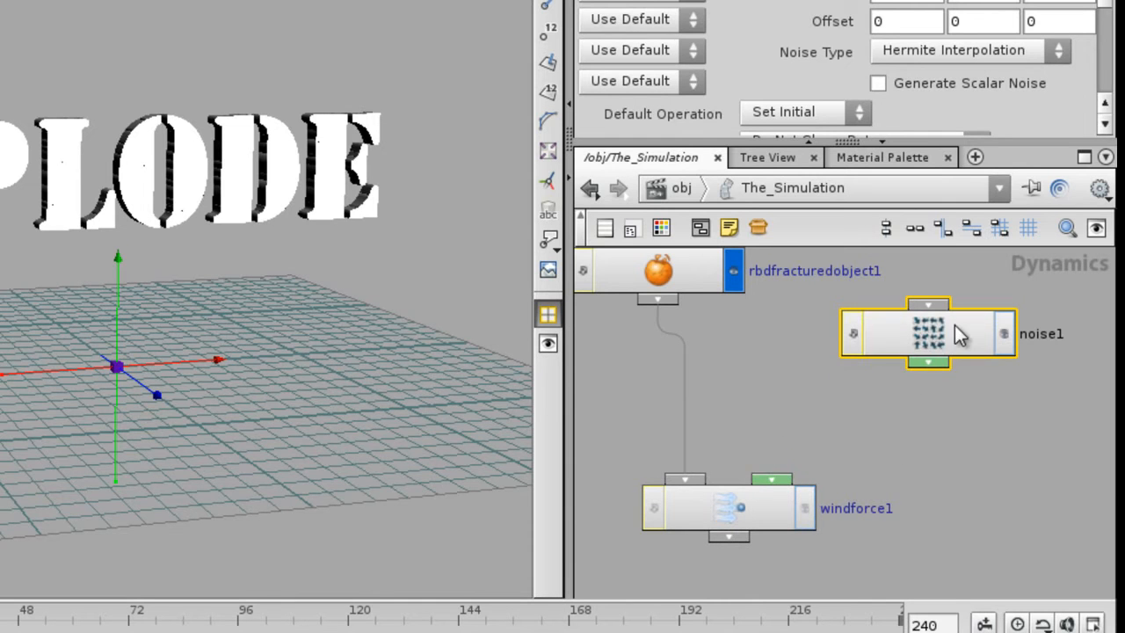
key("Delete")
Add a Gravity Force node wired to windforce1's output and turn on its display flag
key("h")
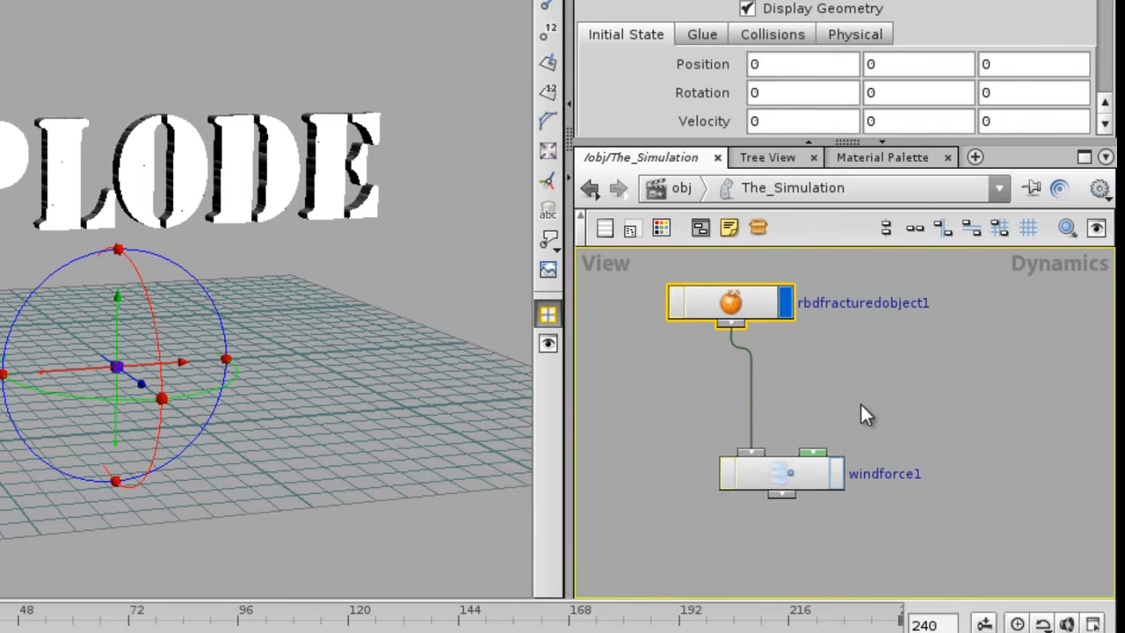
left_click_drag(785, 434, 766, 397)
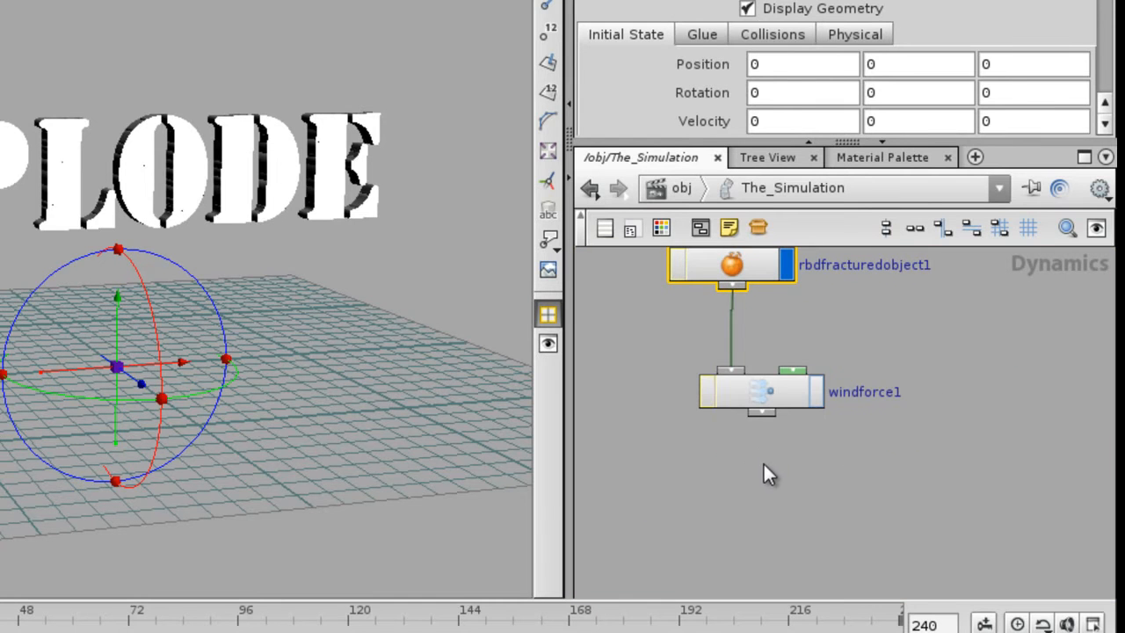
right_click(767, 415)
key("Escape")
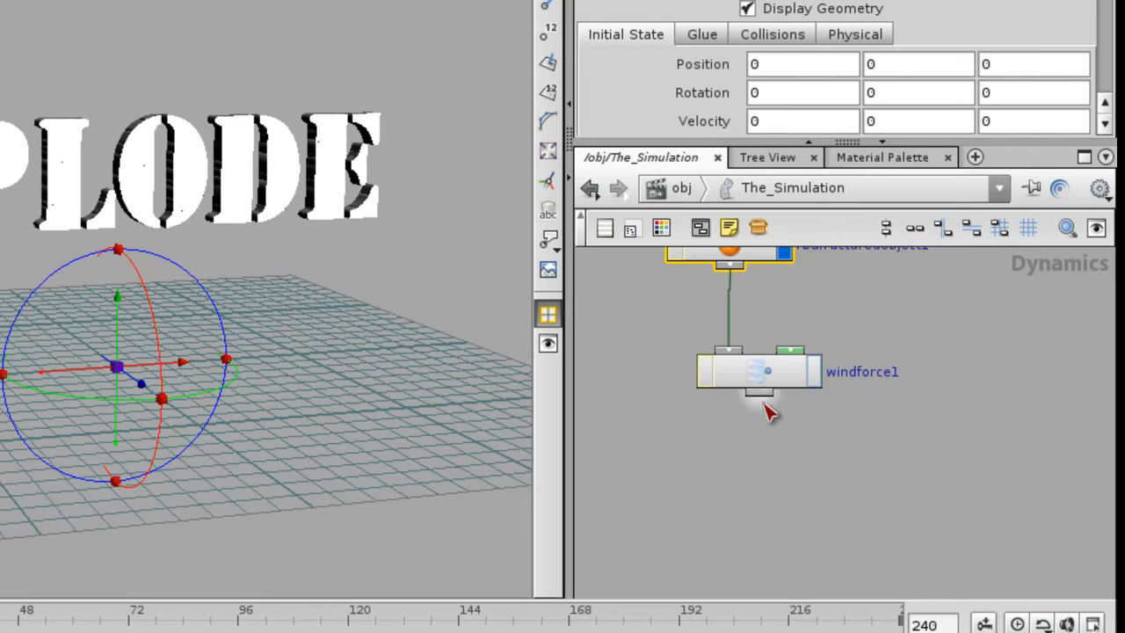
key("Tab")
type("gr")
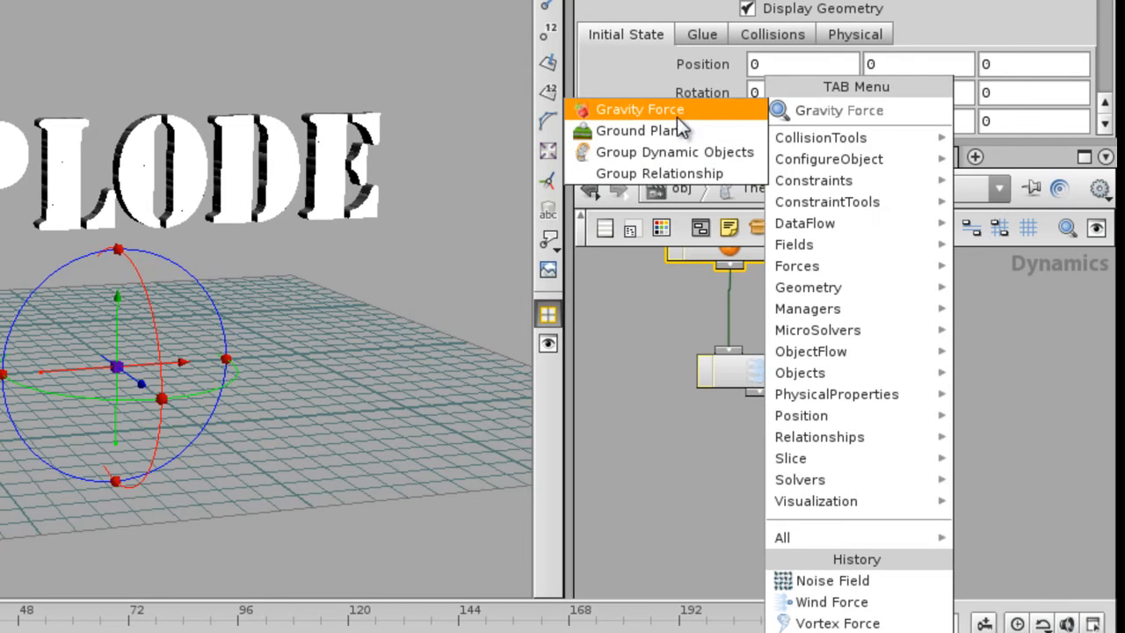
left_click(672, 110)
left_click(779, 454)
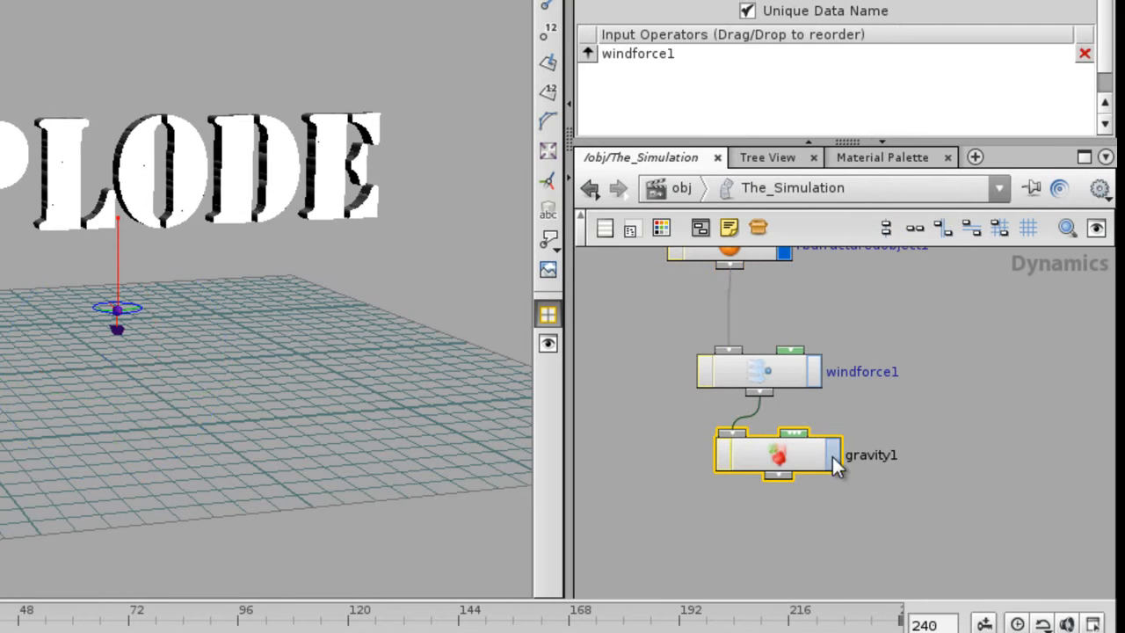
key("l")
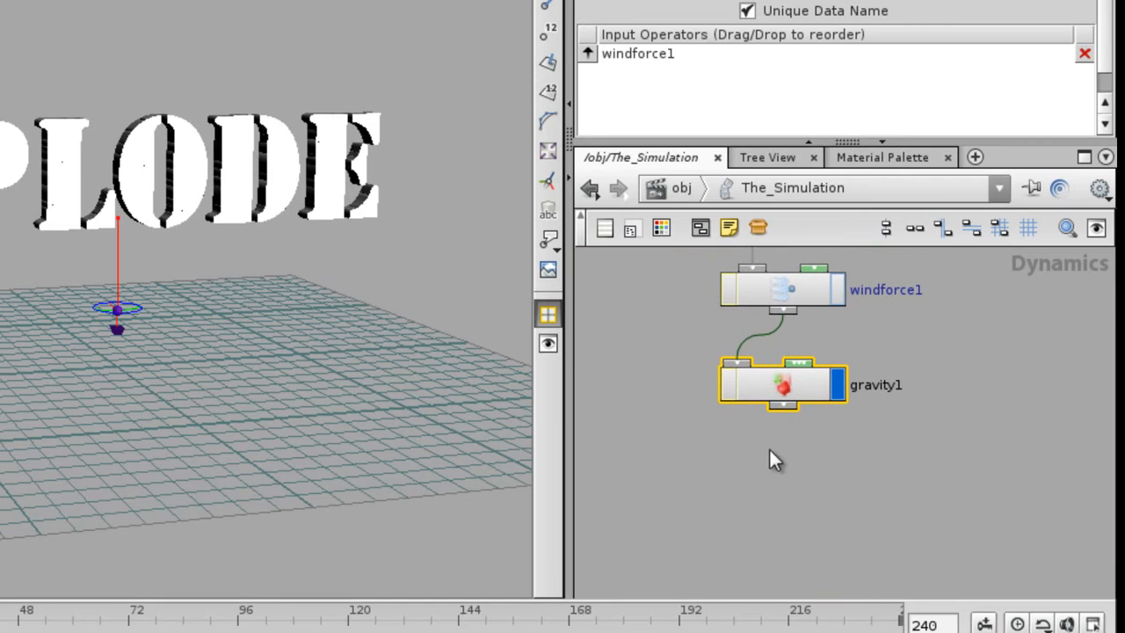
Add an RBD Solver node below gravity1 and wire gravity1's output into it
middle_click_drag(762, 463, 818, 461)
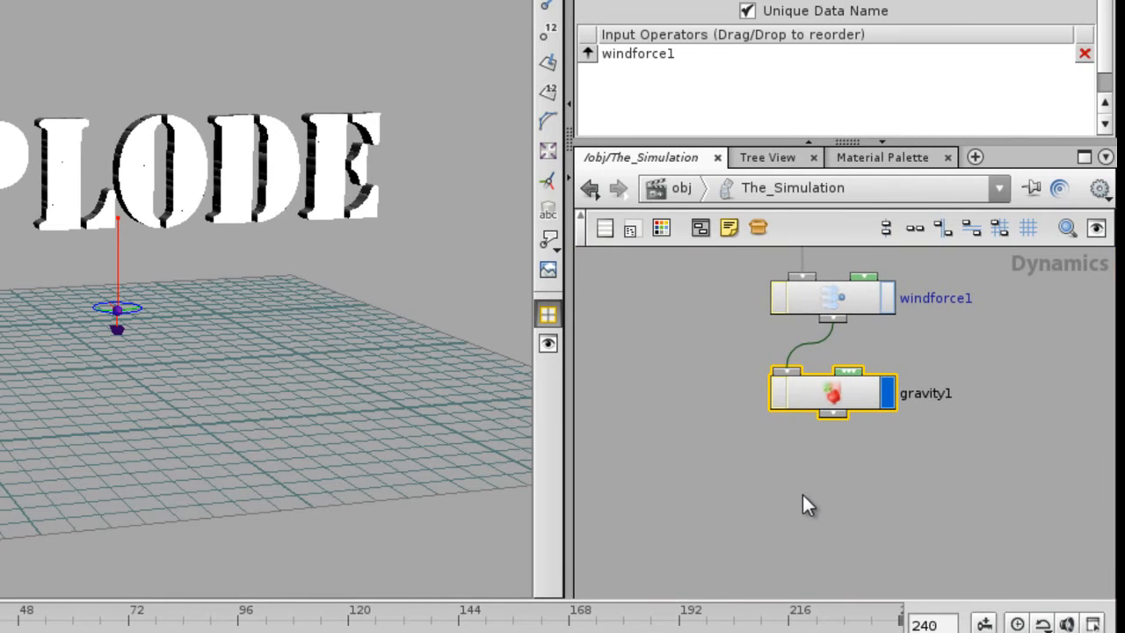
left_click(789, 489)
key("Tab")
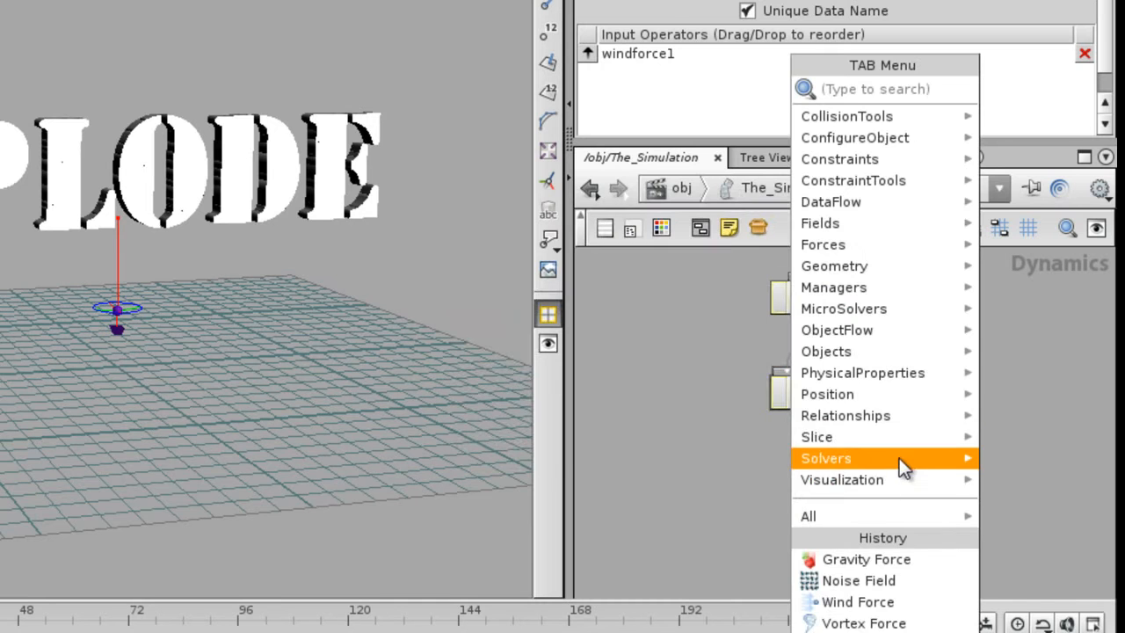
mouse_move(903, 457)
left_click(723, 221)
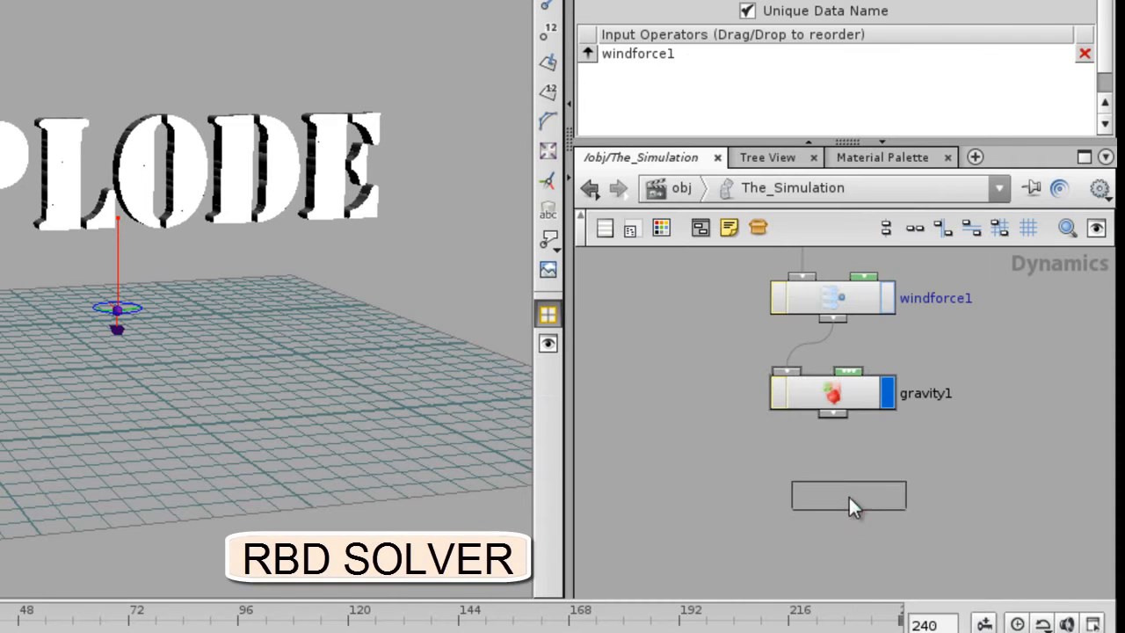
left_click(848, 490)
left_click_drag(832, 414, 855, 486)
right_click_drag(864, 450, 977, 404)
middle_click_drag(977, 404, 1010, 447)
left_click_drag(761, 333, 900, 506)
left_click(897, 503)
Add a Ground Plane node beside rbdsolver1 in the simulation network
left_click(783, 515)
scroll(798, 452, "down", 2)
middle_click_drag(783, 515, 808, 446)
key("Tab")
mouse_move(795, 373)
mouse_move(822, 354)
left_click(527, 458)
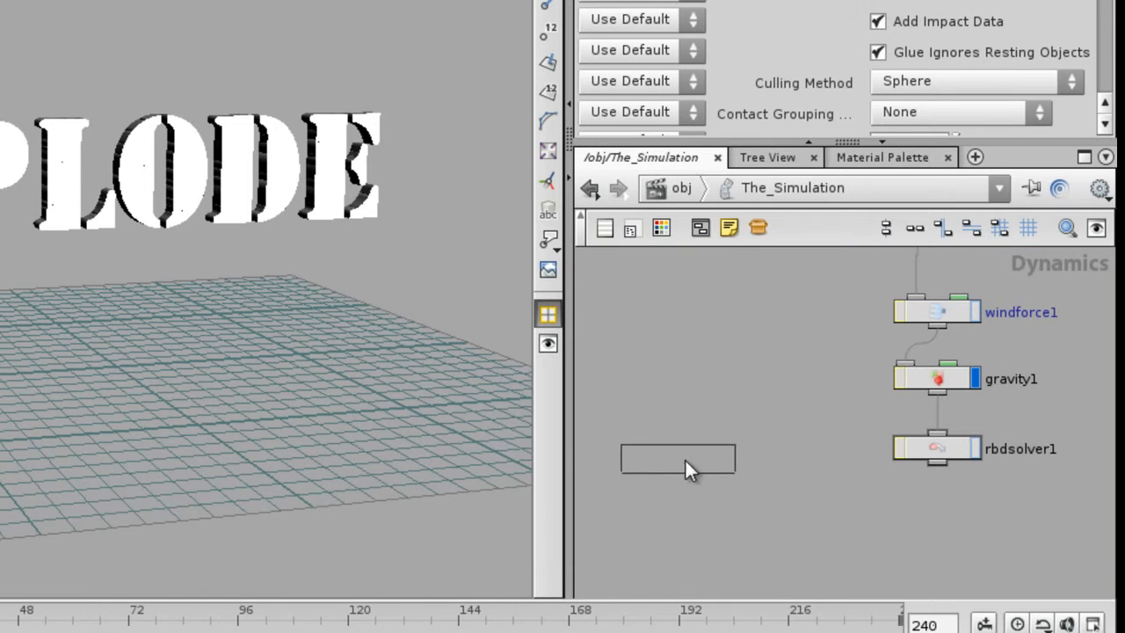
left_click(747, 446)
Add a Merge node fed by groundplane1 and rbdsolver1, and turn on its display flag
key("Tab")
mouse_move(843, 203)
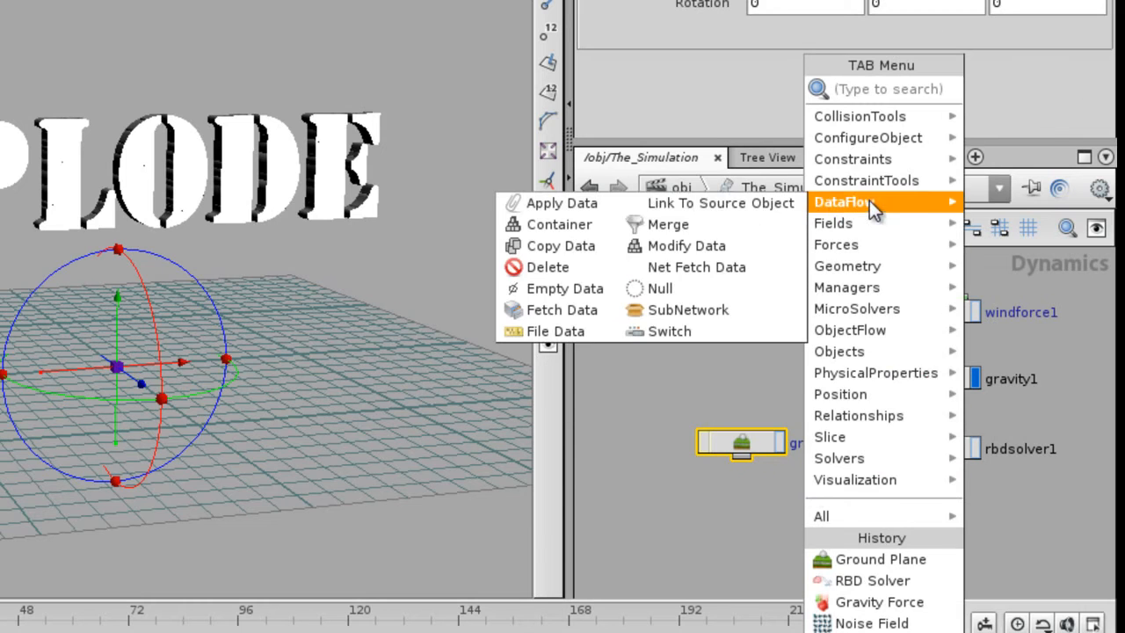
left_click(675, 227)
left_click(846, 525)
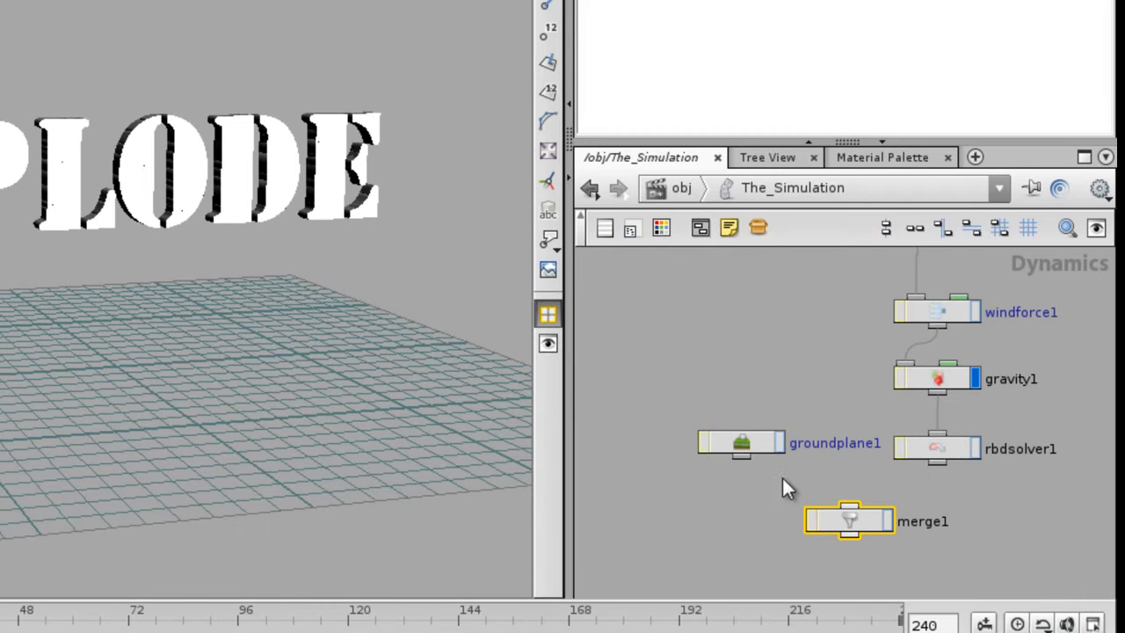
left_click_drag(742, 456, 849, 506)
left_click_drag(935, 462, 902, 533)
left_click(888, 526)
Add an RBD Auto Freeze node wired to merge1's output and turn on its display flag
middle_click_drag(831, 552, 828, 460)
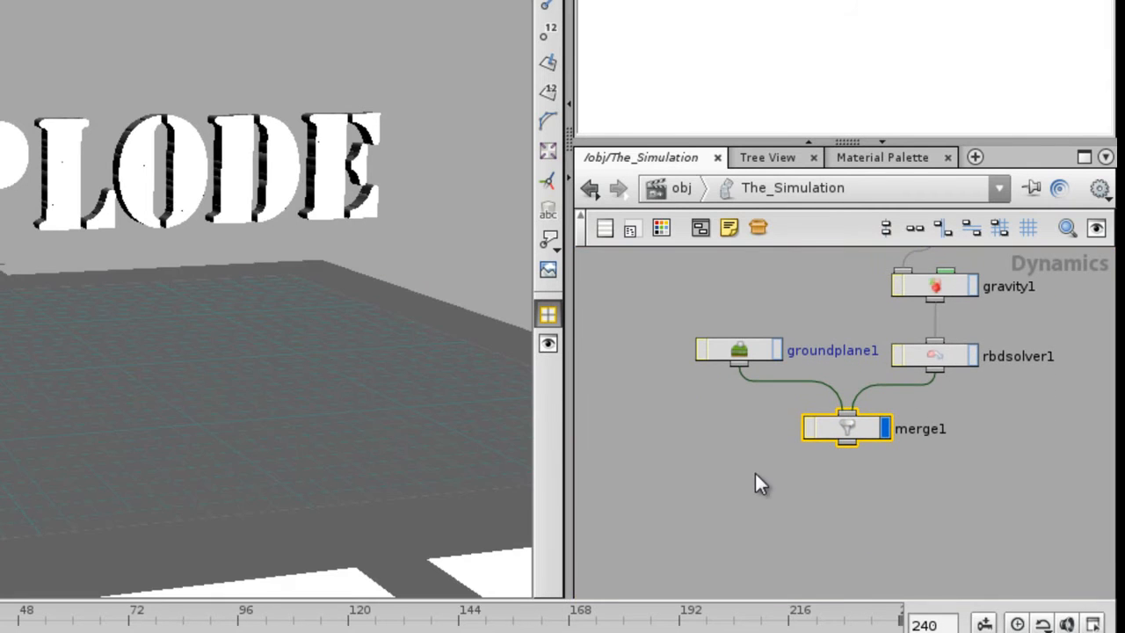
key("Tab")
type("RBD Angular")
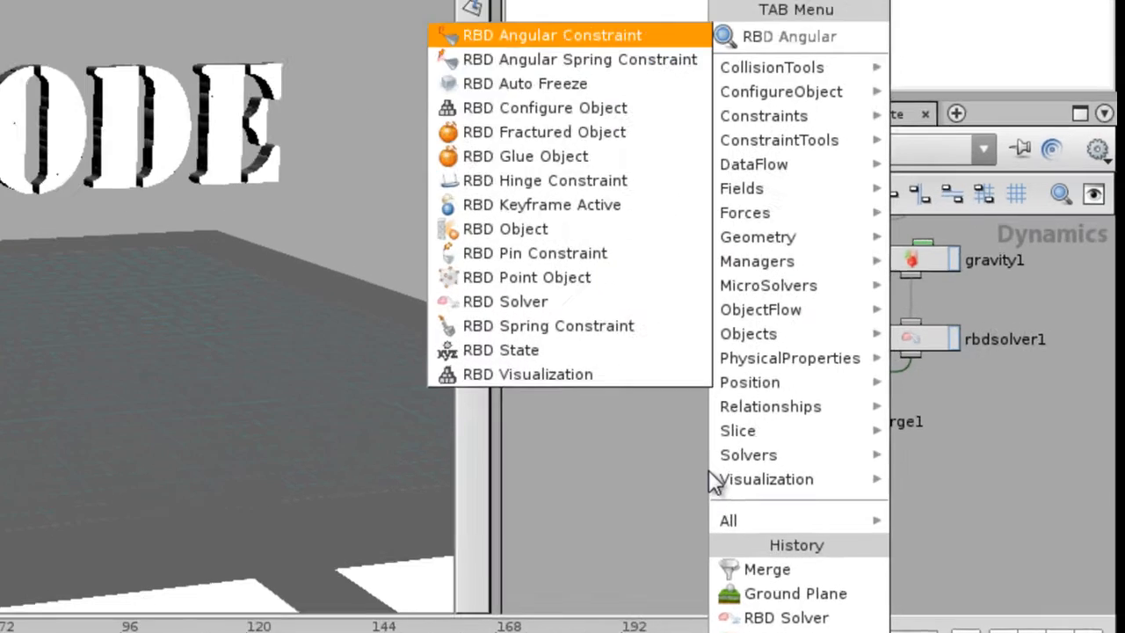
key("Return")
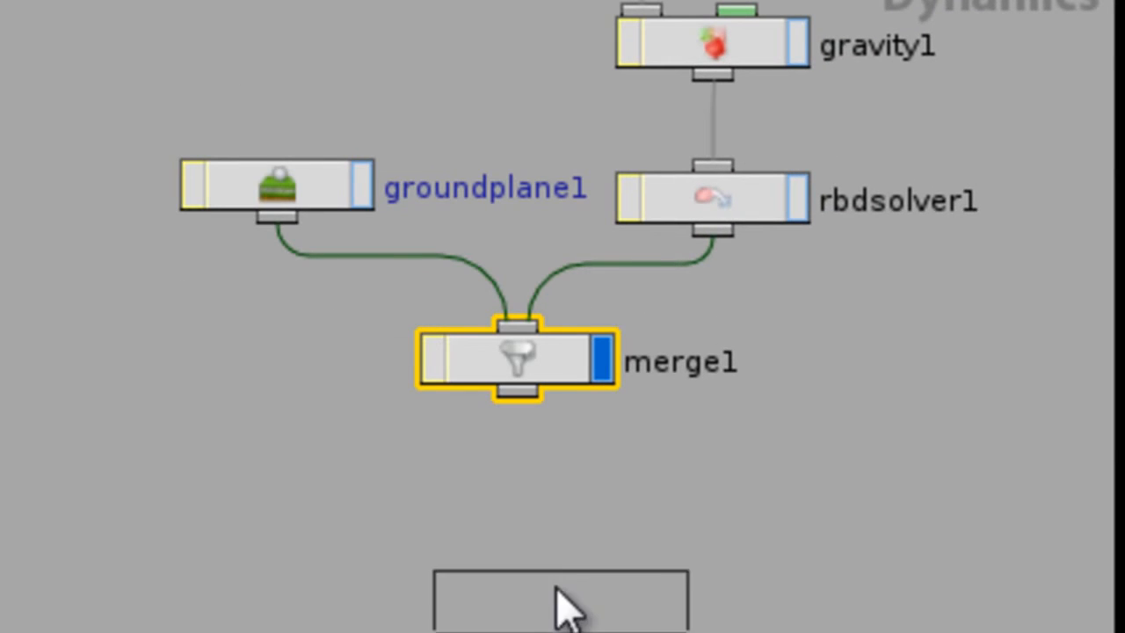
left_click(539, 527)
mouse_move(520, 395)
left_mouse_down()
mouse_move(543, 475)
mouse_move(618, 520)
left_mouse_up()
left_click(608, 517)
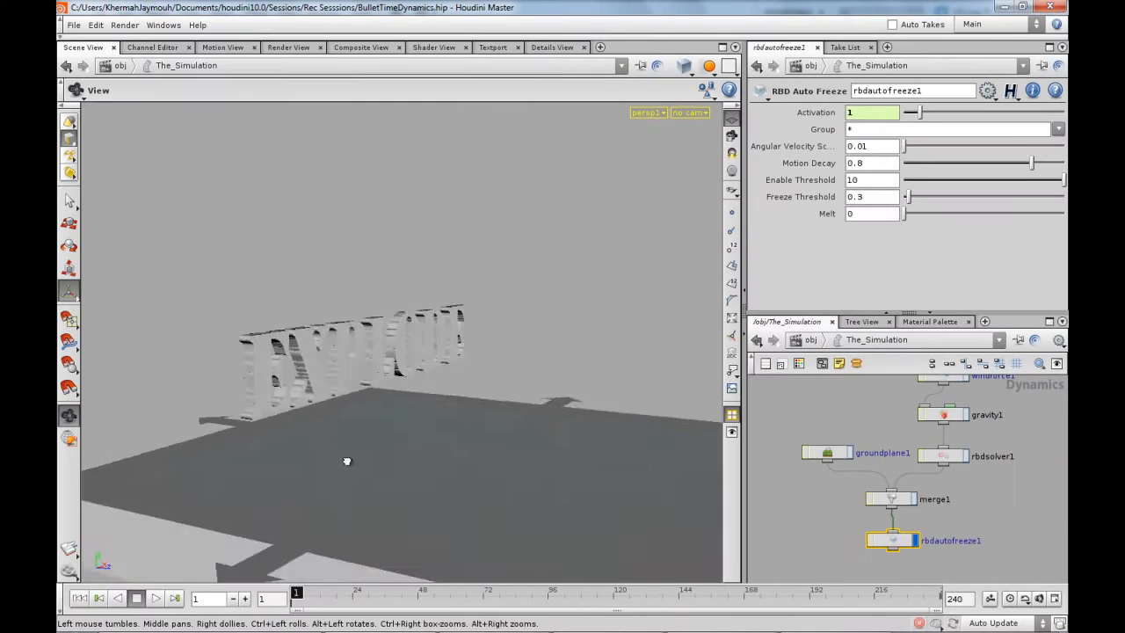
View the text from its side and show windforce1's Wind parameters
mouse_move(357, 463)
left_mouse_down()
mouse_move(346, 455)
mouse_move(377, 454)
left_mouse_up()
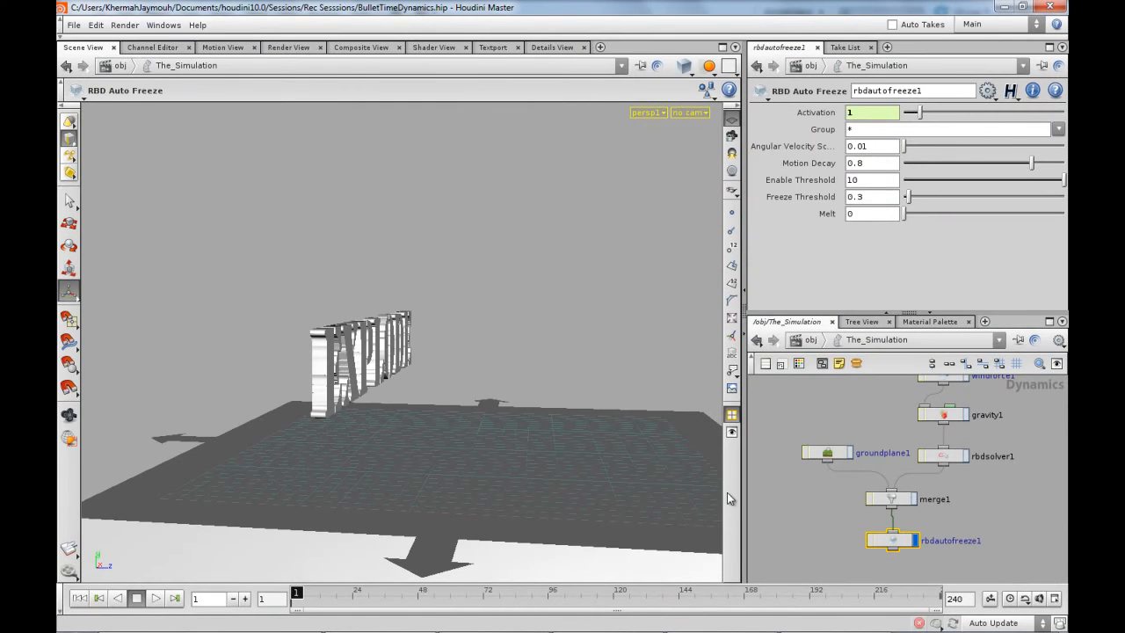
middle_click_drag(894, 400, 840, 438)
left_click(888, 414)
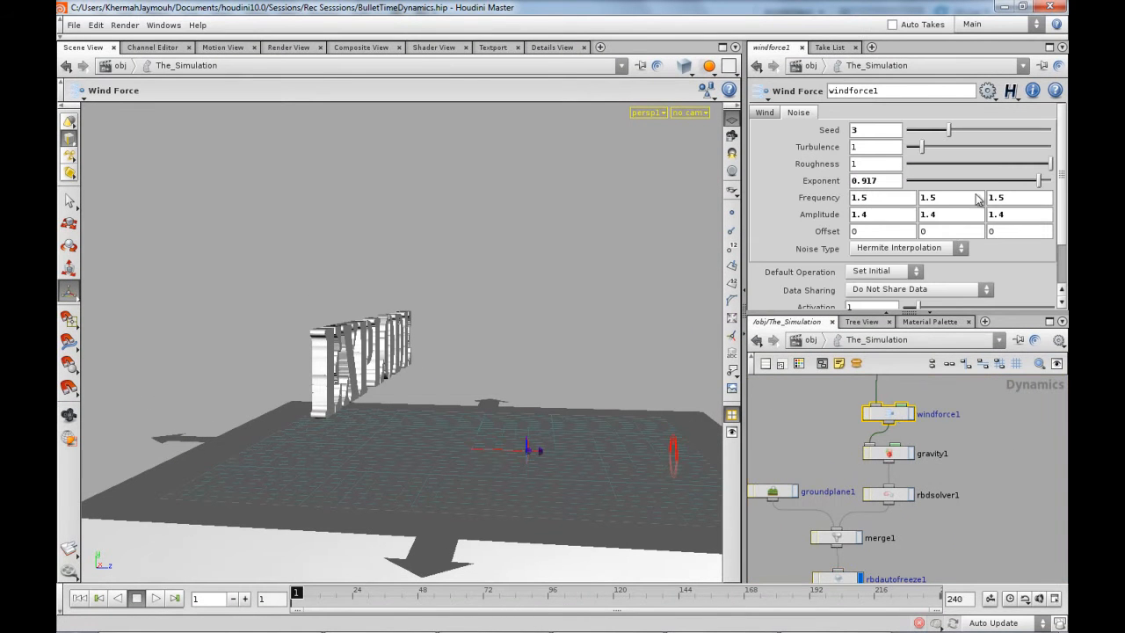
left_click(764, 113)
key("Escape")
Switch the scene view to wireframe and examine the wind force guide relative to the text from several angles
mouse_move(547, 420)
left_mouse_down()
mouse_move(564, 395)
mouse_move(493, 411)
mouse_move(552, 477)
mouse_move(525, 413)
mouse_move(481, 447)
left_mouse_up()
key("Return")
key("shift+w")
key("Escape")
left_click_drag(549, 393, 446, 393)
left_click_drag(312, 363, 269, 340)
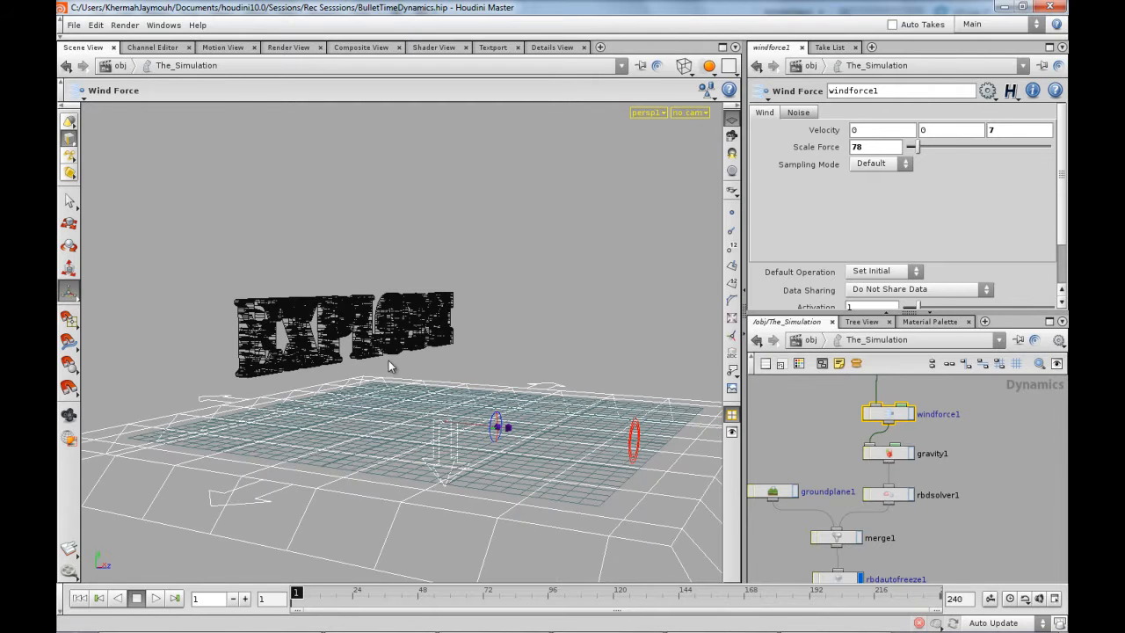
left_click_drag(341, 426, 309, 374)
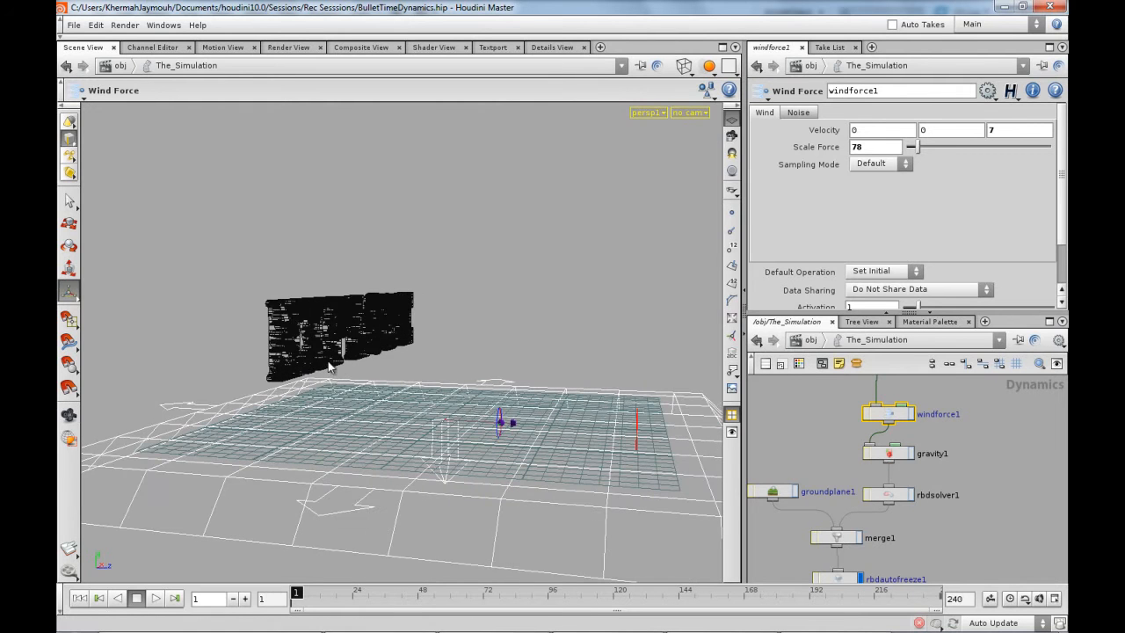
left_click_drag(431, 358, 437, 395)
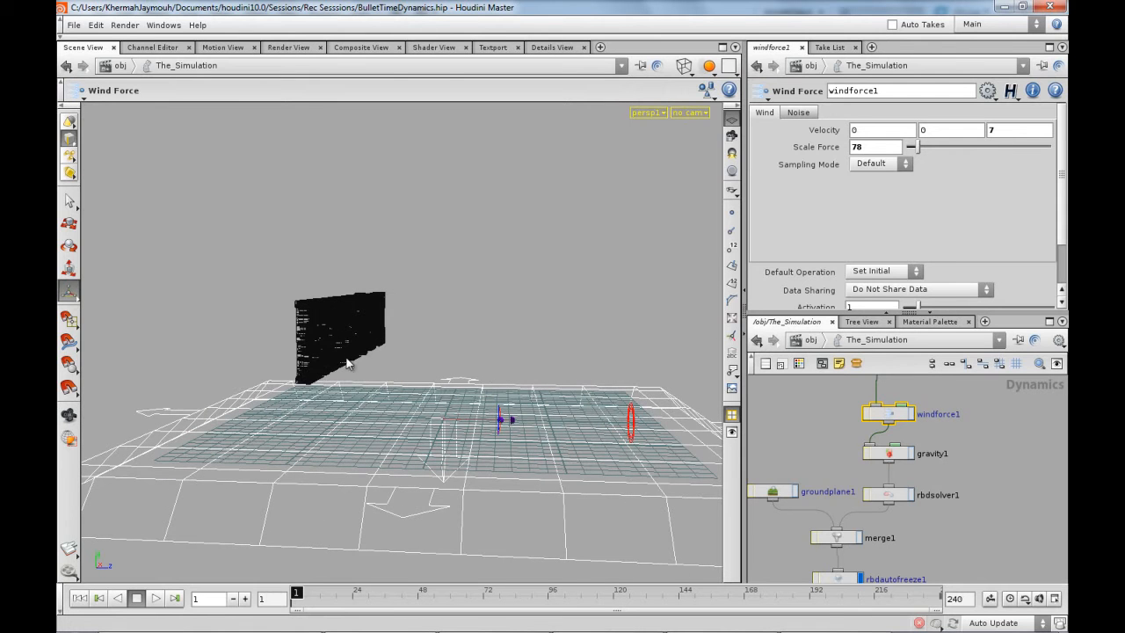
Show rbdfracturedobject1's parameters and examine its Initial State position, rotation and velocity settings
left_click_drag(464, 369, 483, 386)
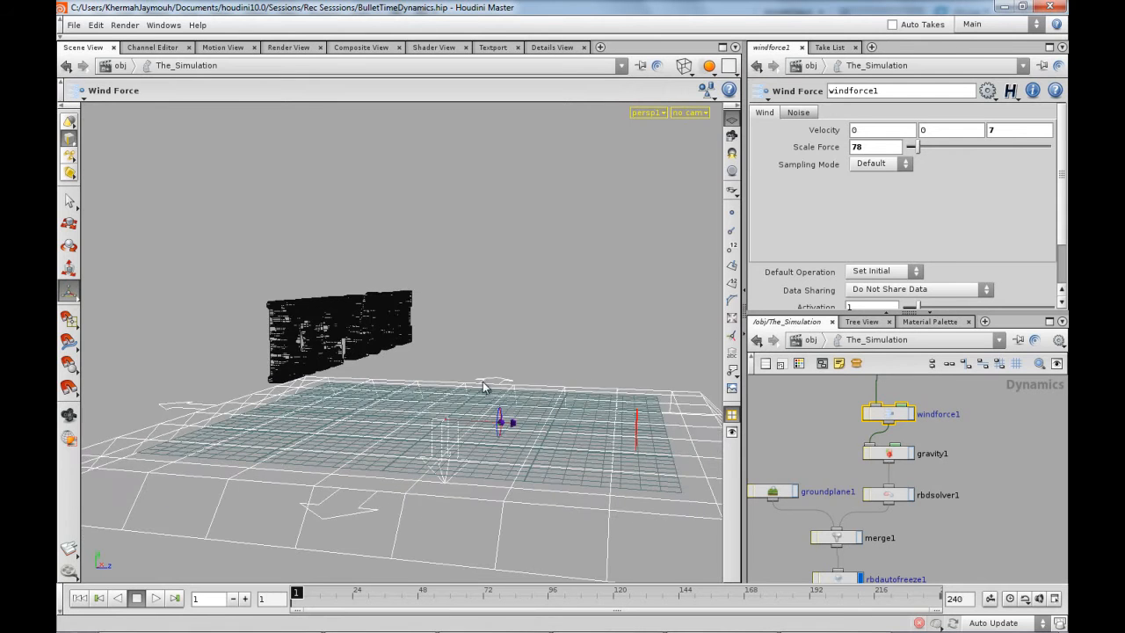
left_click_drag(434, 431, 448, 431)
middle_click_drag(840, 443, 810, 514)
left_click(855, 429)
scroll(874, 283, "down", 2)
left_click_drag(858, 282, 838, 282)
right_click(826, 287)
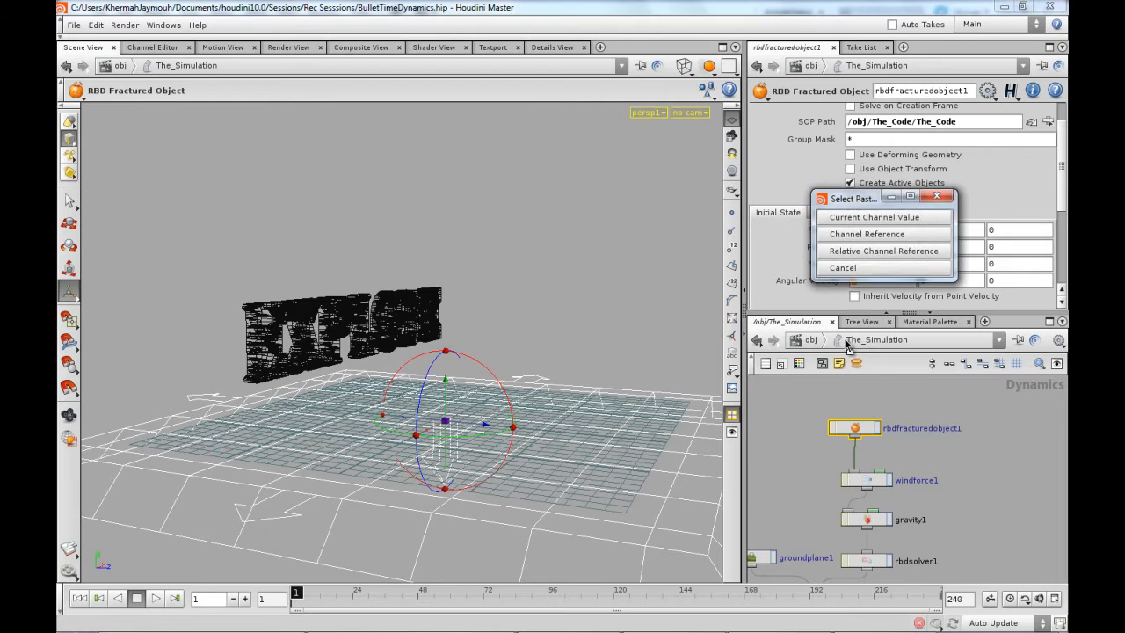
left_click(852, 273)
middle_click_drag(810, 452, 815, 445)
left_click_drag(854, 423, 866, 422)
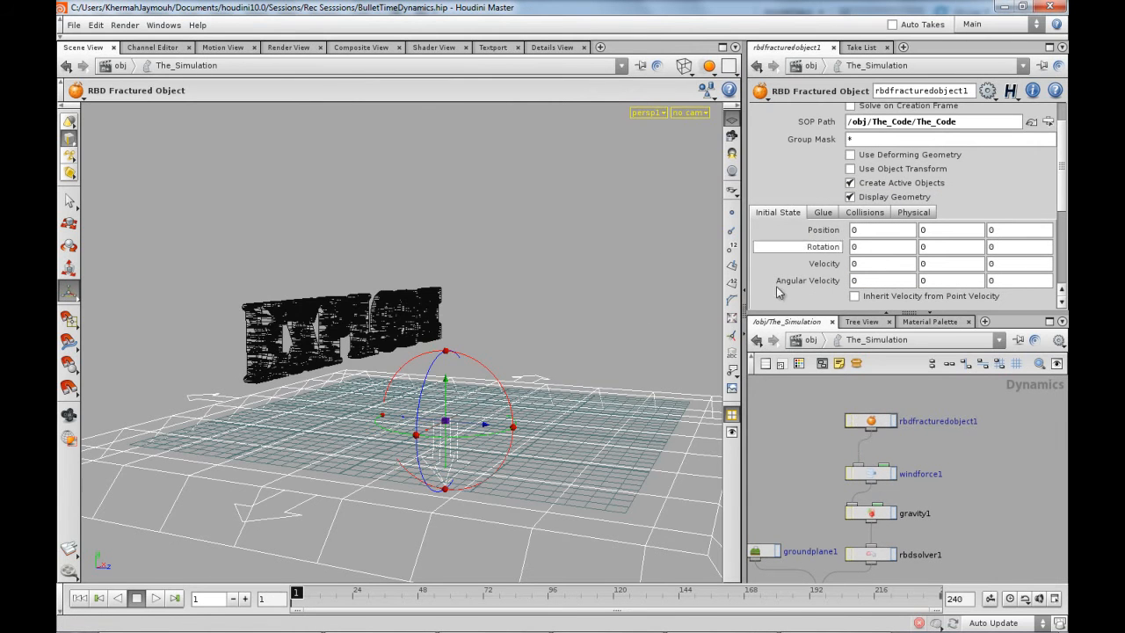
left_click_drag(435, 444, 551, 400)
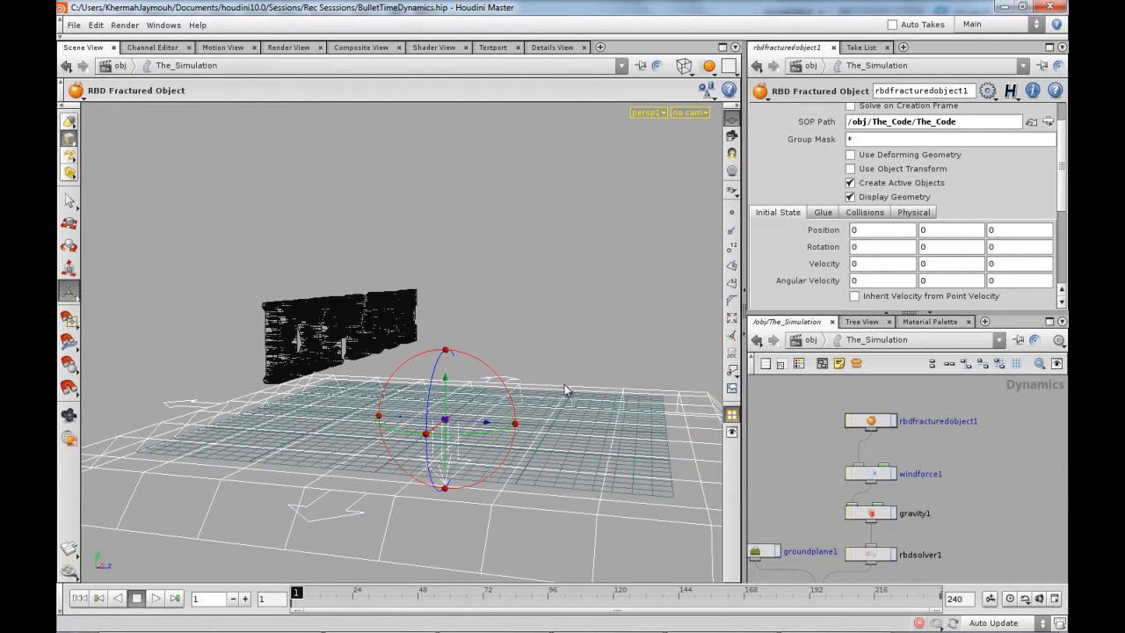
left_click_drag(341, 433, 527, 457)
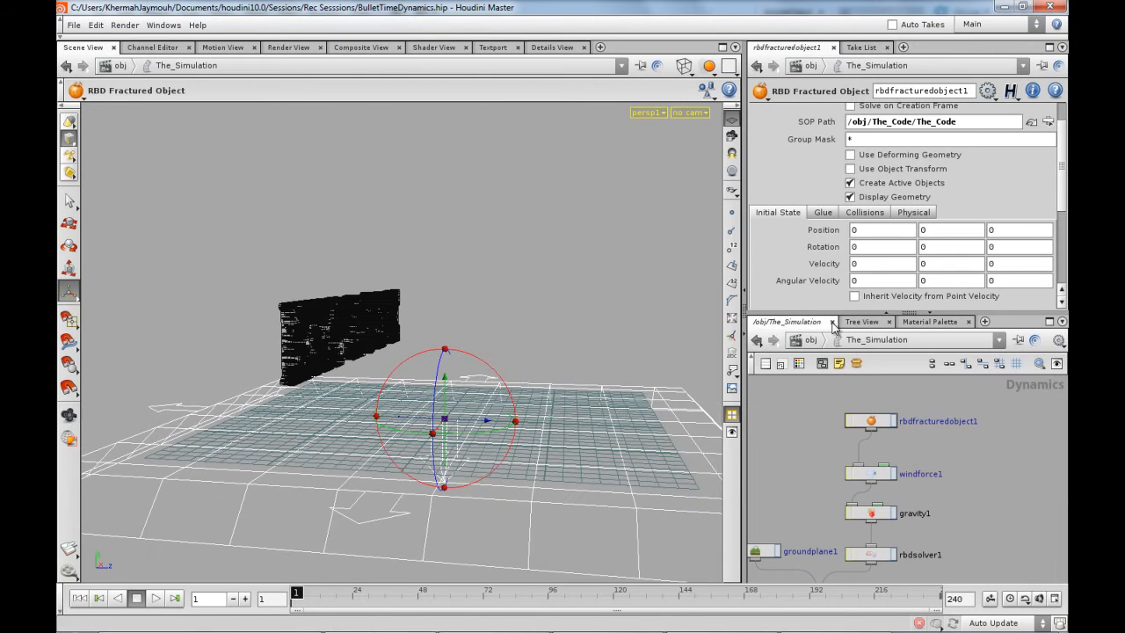
left_click_drag(395, 427, 363, 432)
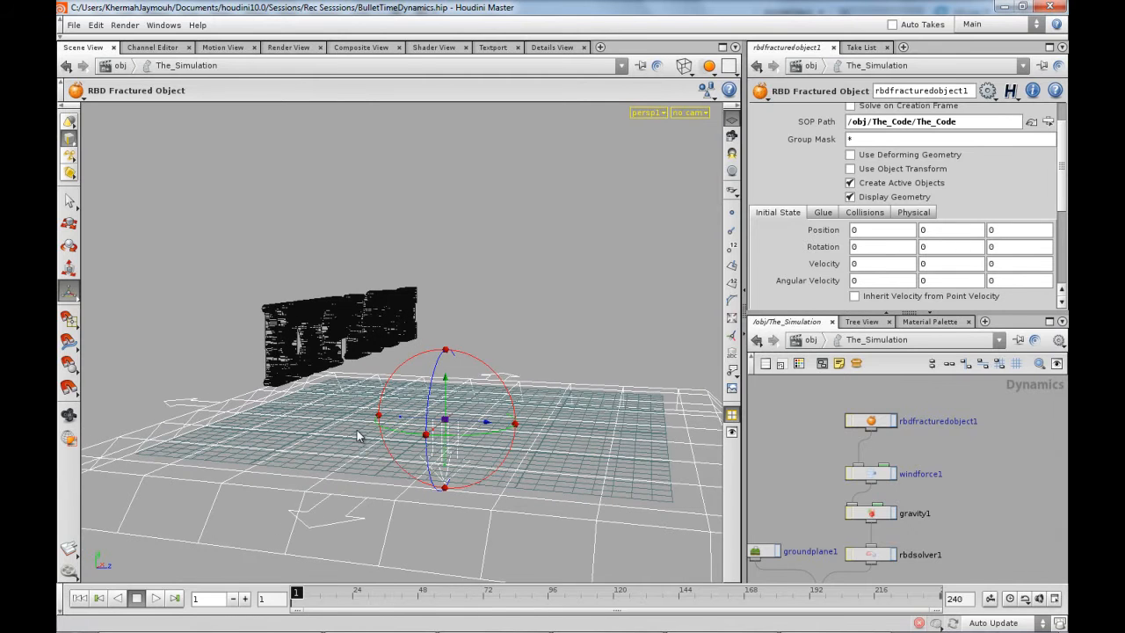
left_click_drag(364, 430, 366, 399)
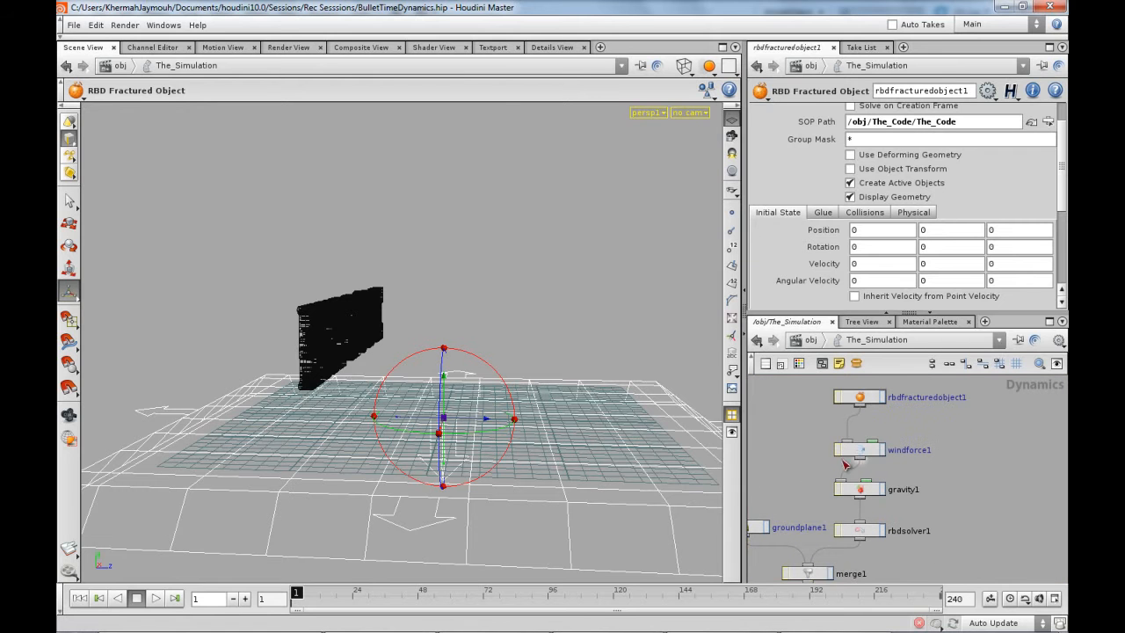
Keyframe windforce1's Activation from 1 to 0 so that the wind switches off
left_click(861, 452)
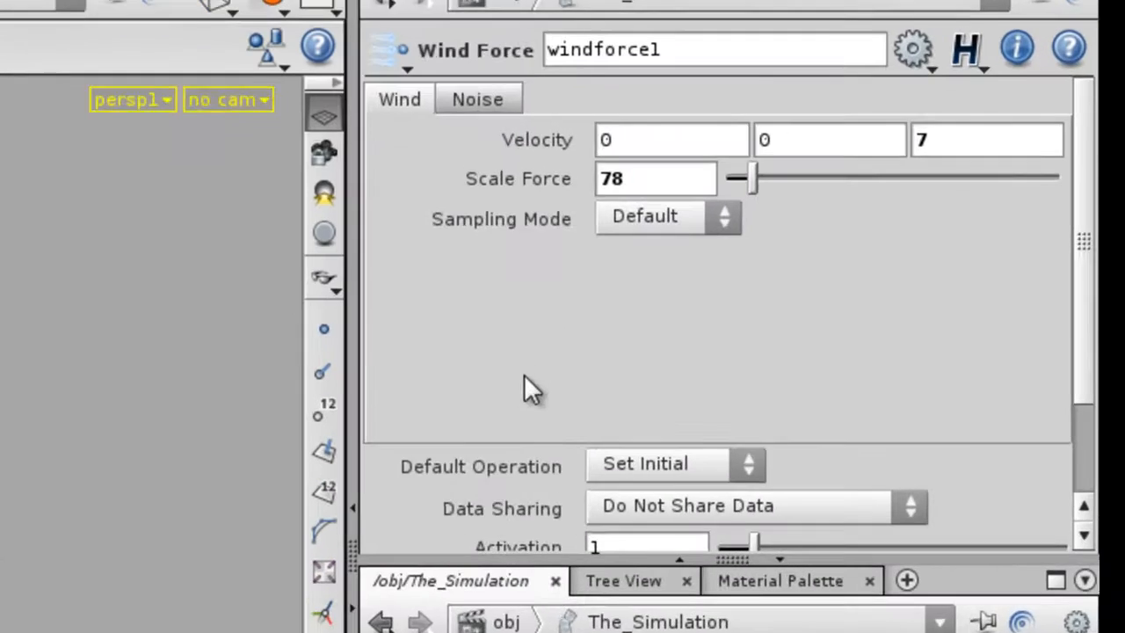
scroll(873, 250, "down", 3)
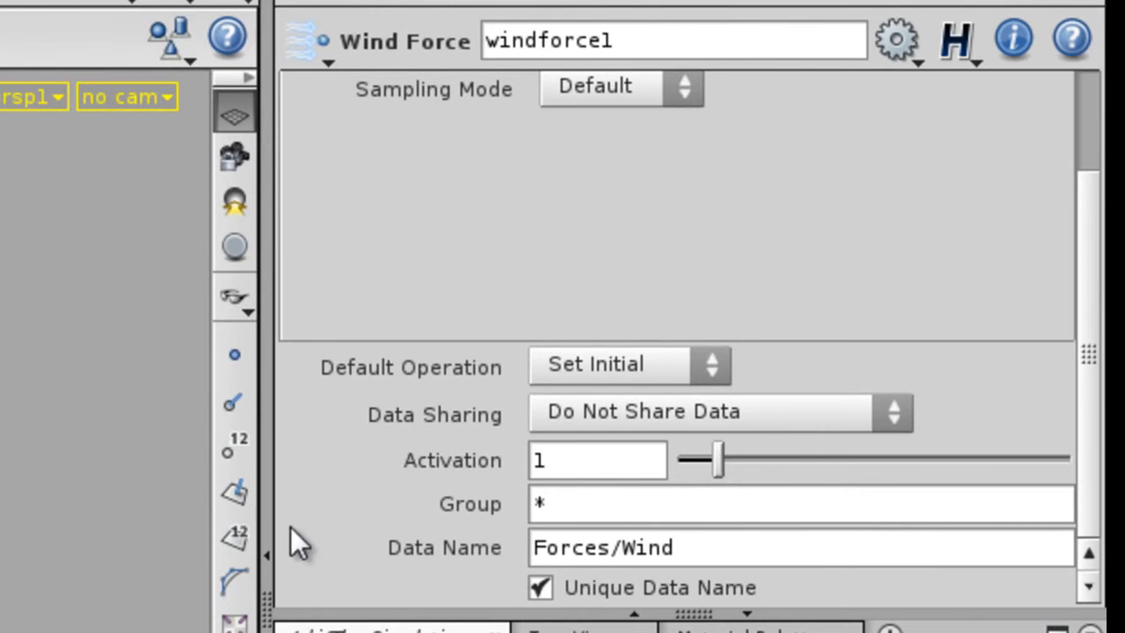
left_click(449, 461, "alt")
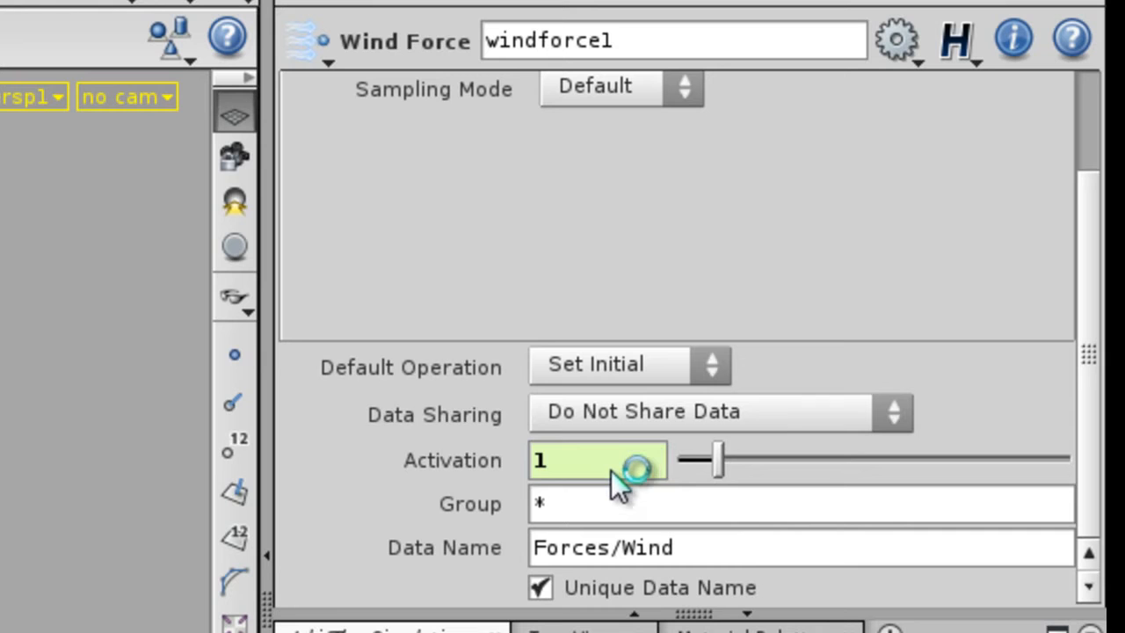
left_click(478, 466, "alt")
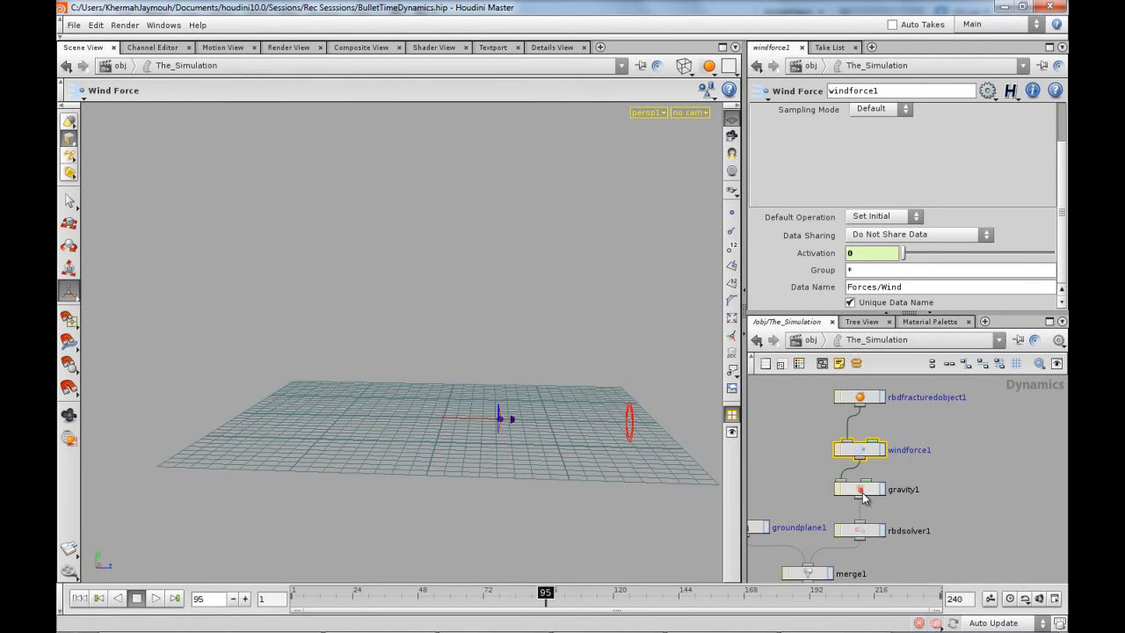
Move the last keyframe on gravity1's Activation curve to frame 98 at a value of about 0.955
left_click(861, 490)
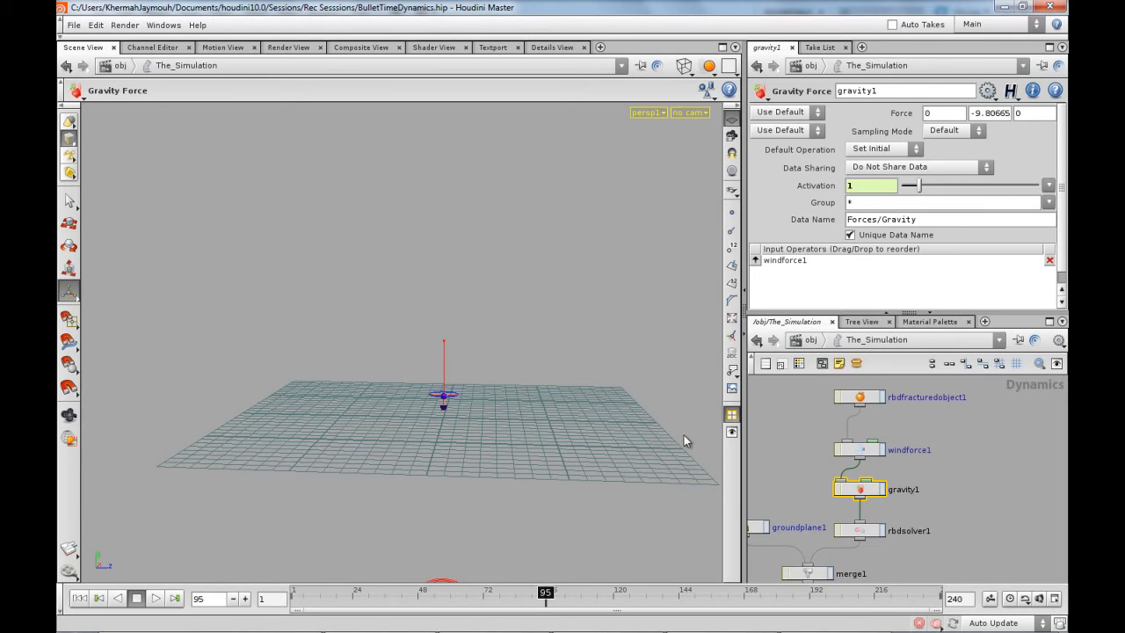
left_click(521, 597)
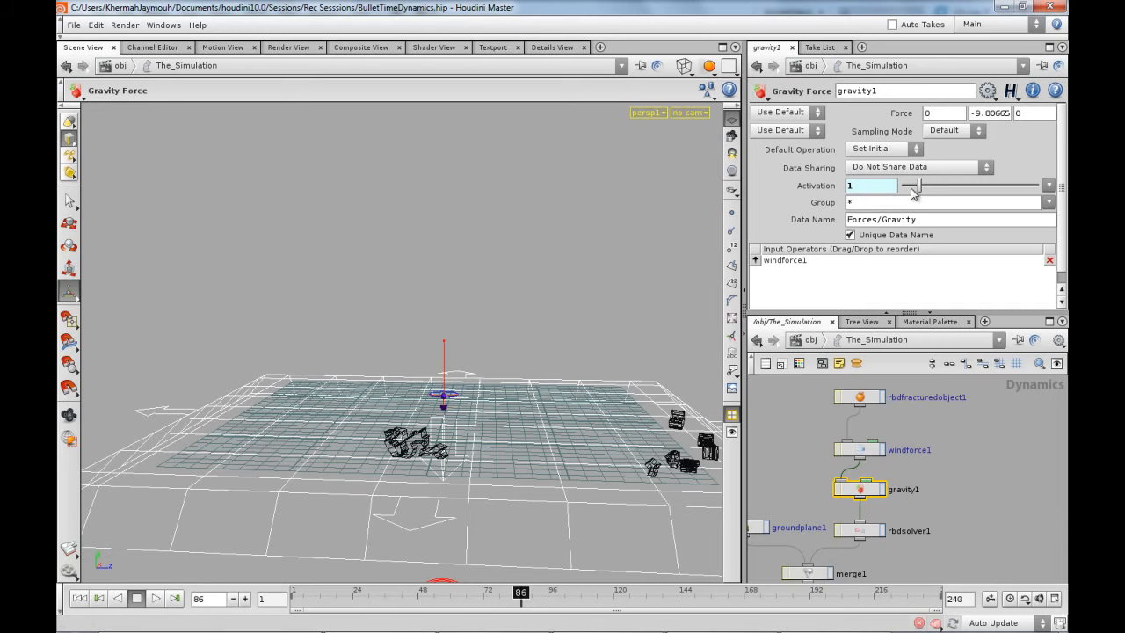
left_click(822, 186, "shift")
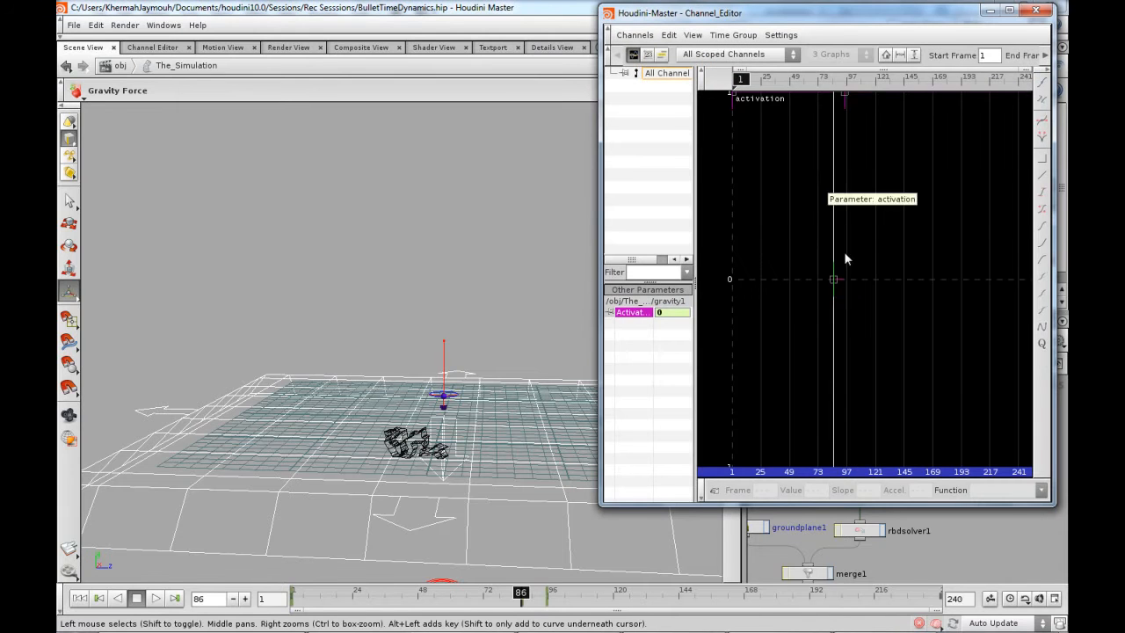
middle_click_drag(848, 149, 845, 215)
right_click_drag(845, 215, 943, 239)
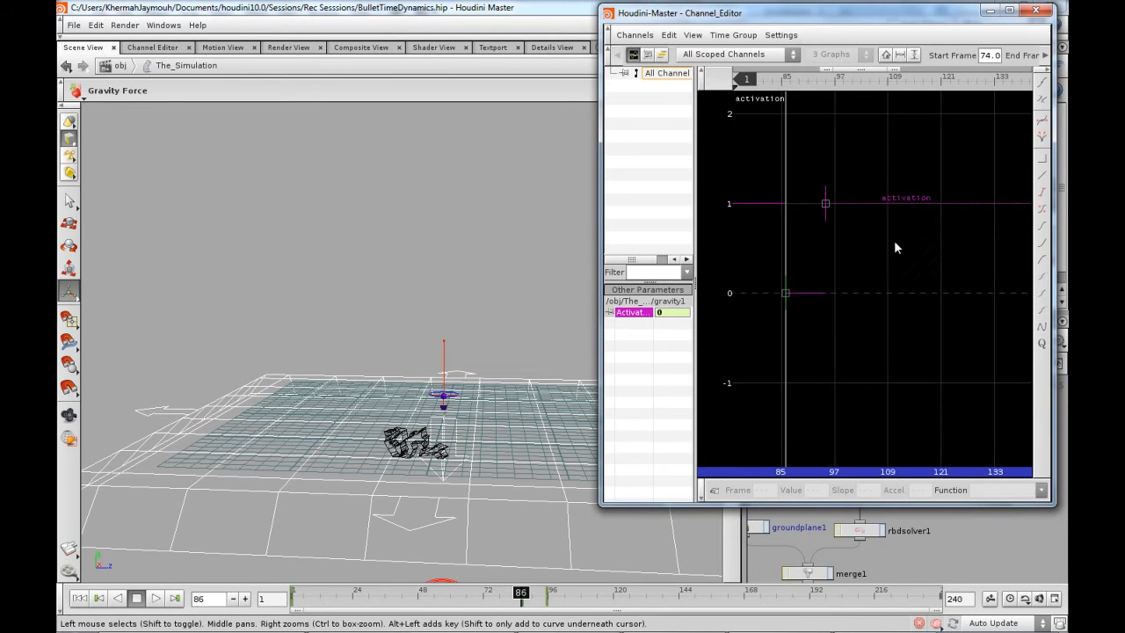
right_click_drag(855, 234, 892, 234)
middle_click_drag(784, 243, 983, 297)
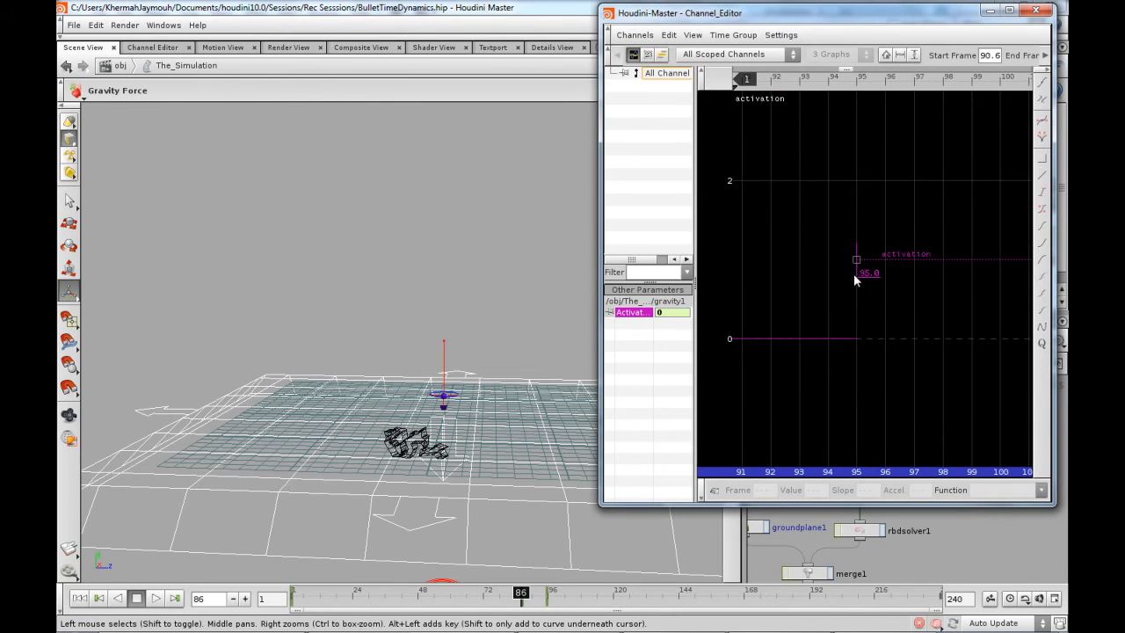
left_click_drag(857, 261, 929, 292)
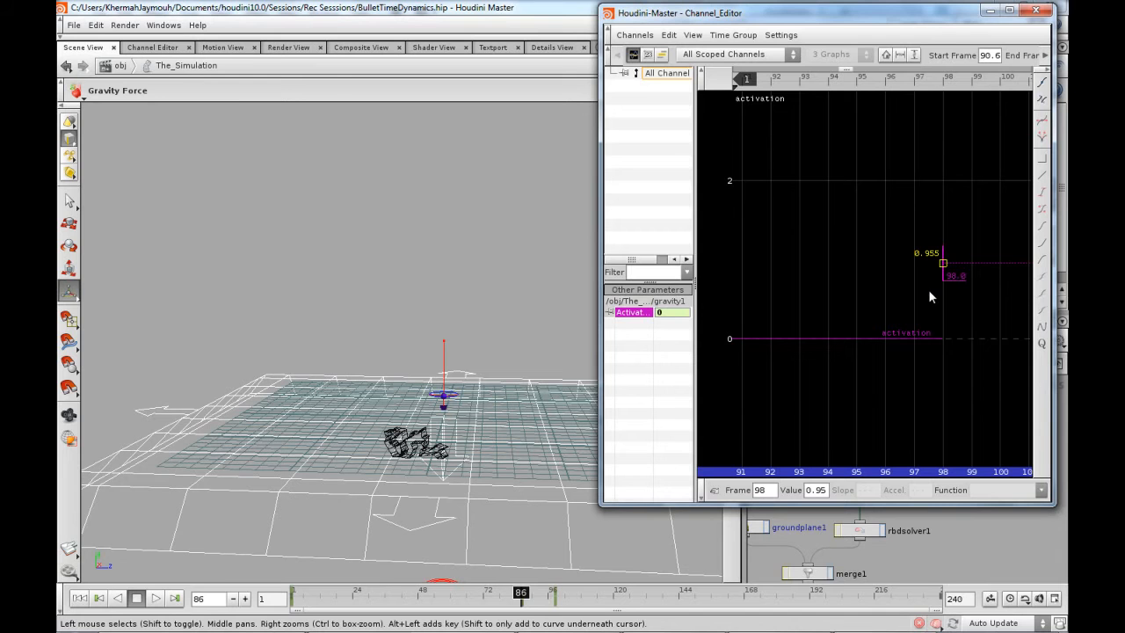
left_click(1042, 10)
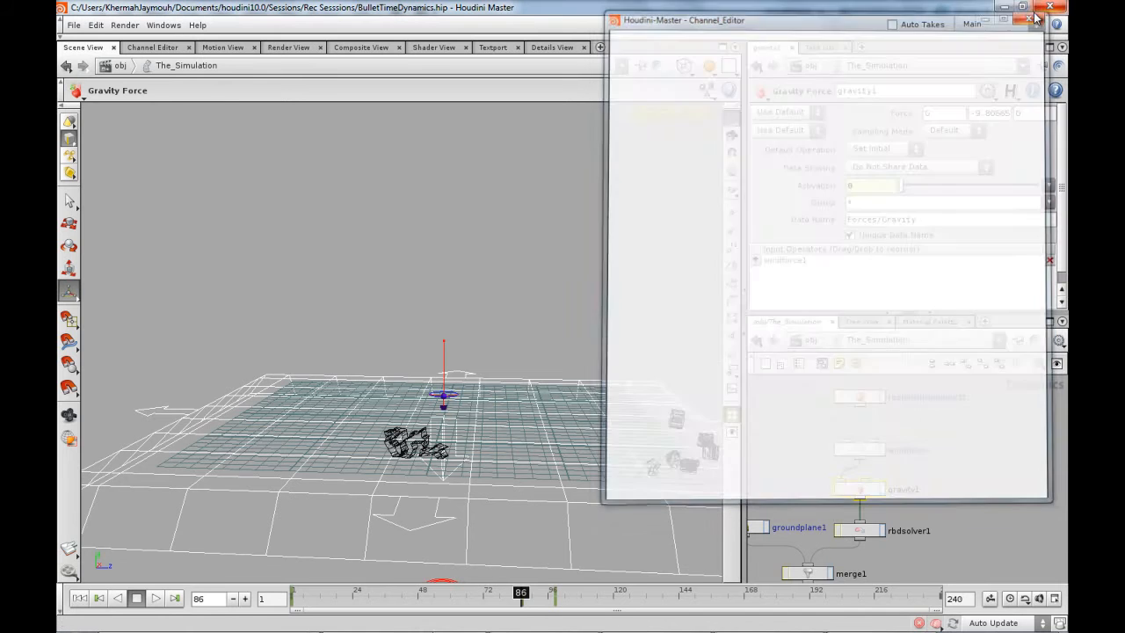
Switch the scene view to shaded display and examine the scattered pieces around the ground plane at frame 86
right_click(512, 396)
key("Escape")
mouse_move(513, 397)
left_mouse_down()
mouse_move(429, 503)
mouse_move(427, 470)
mouse_move(474, 464)
mouse_move(457, 447)
mouse_move(537, 461)
mouse_move(506, 428)
mouse_move(569, 458)
left_mouse_up()
key("shift+w")
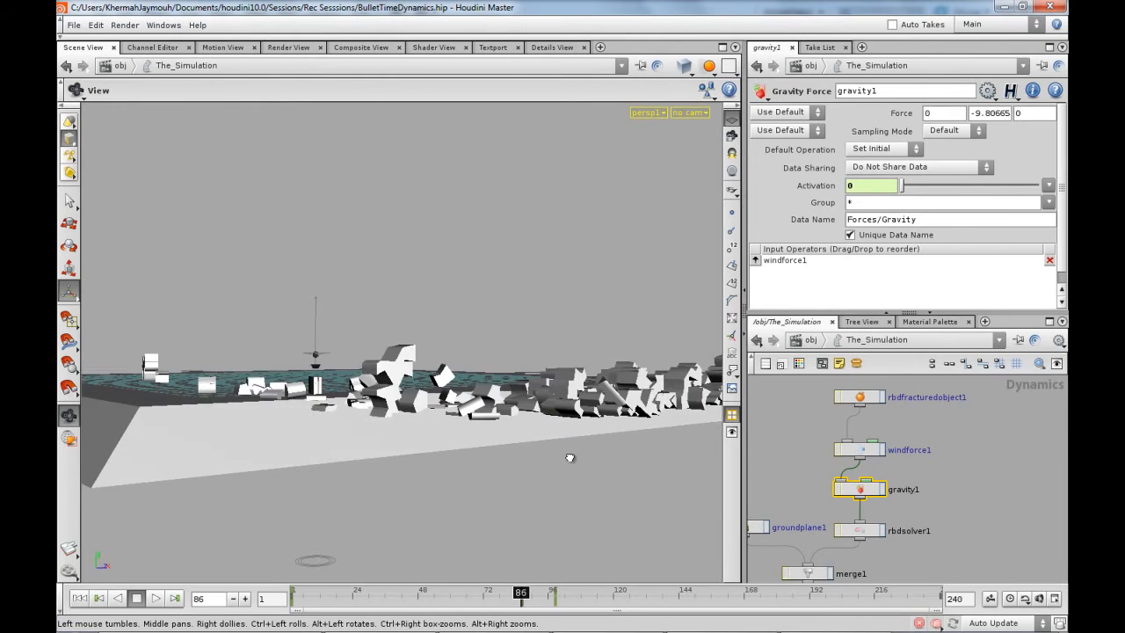
right_click_drag(616, 437, 428, 446)
left_click_drag(427, 447, 430, 462)
right_click_drag(517, 447, 485, 446)
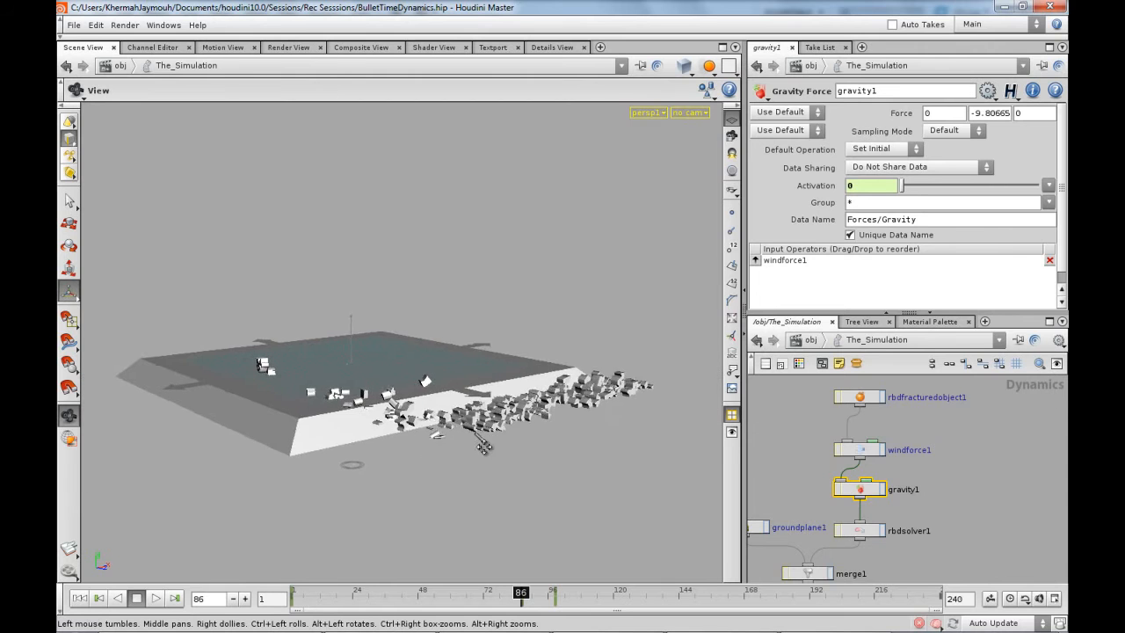
middle_click_drag(485, 446, 498, 485)
Return to frame 1, frame the EXPLODE text and ground plane, and play the simulation up to frame 174
left_click(78, 598)
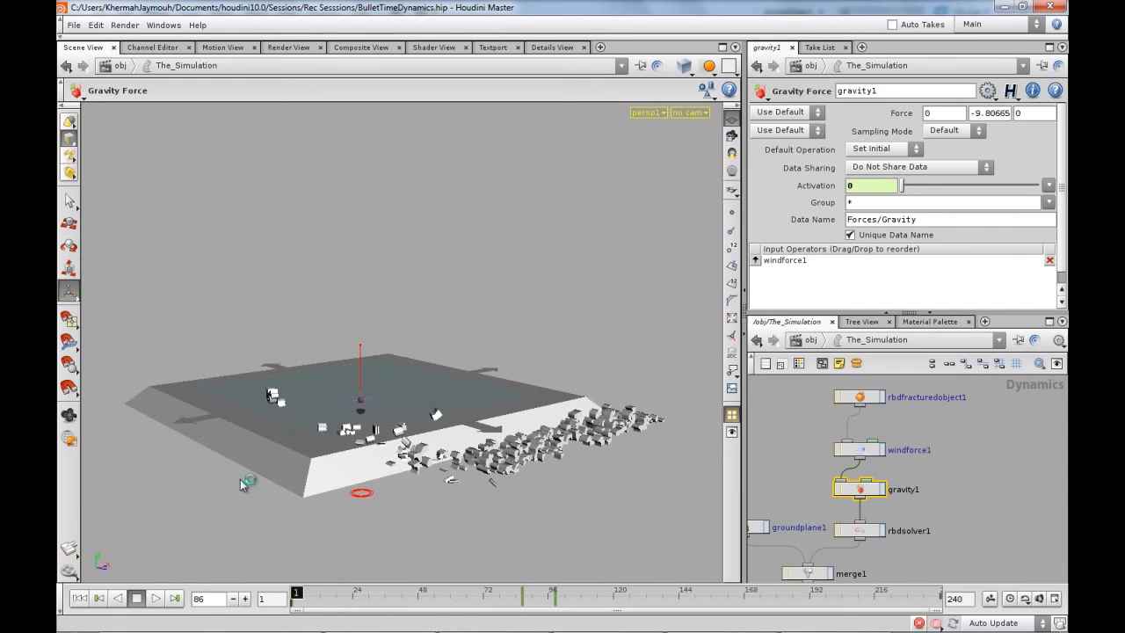
key("space")
left_click_drag(253, 424, 274, 413)
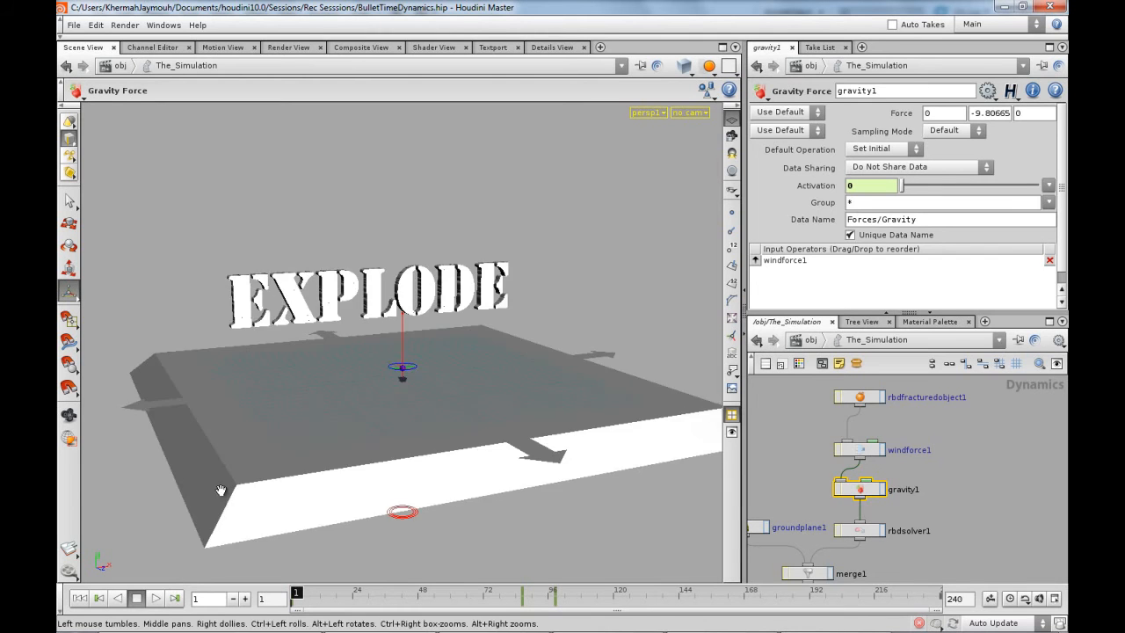
key("space")
left_click_drag(221, 490, 293, 487)
key("space")
left_click_drag(321, 443, 258, 481)
left_click(154, 598)
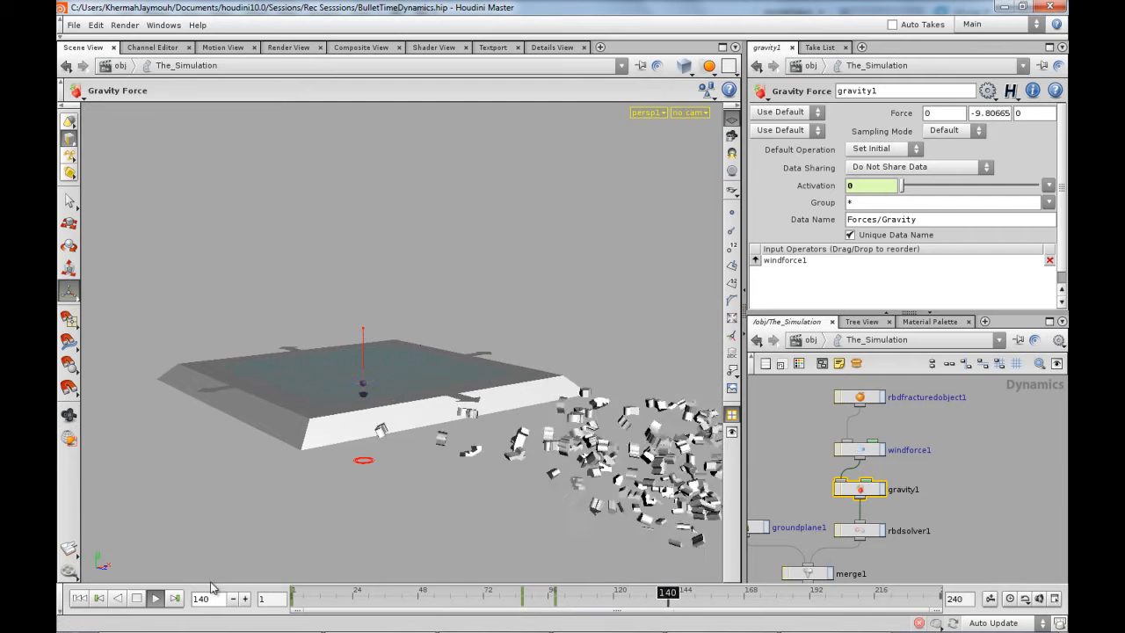
key("Escape")
mouse_move(510, 508)
left_mouse_down()
mouse_move(545, 567)
mouse_move(563, 554)
mouse_move(556, 509)
mouse_move(521, 494)
mouse_move(499, 527)
left_mouse_up()
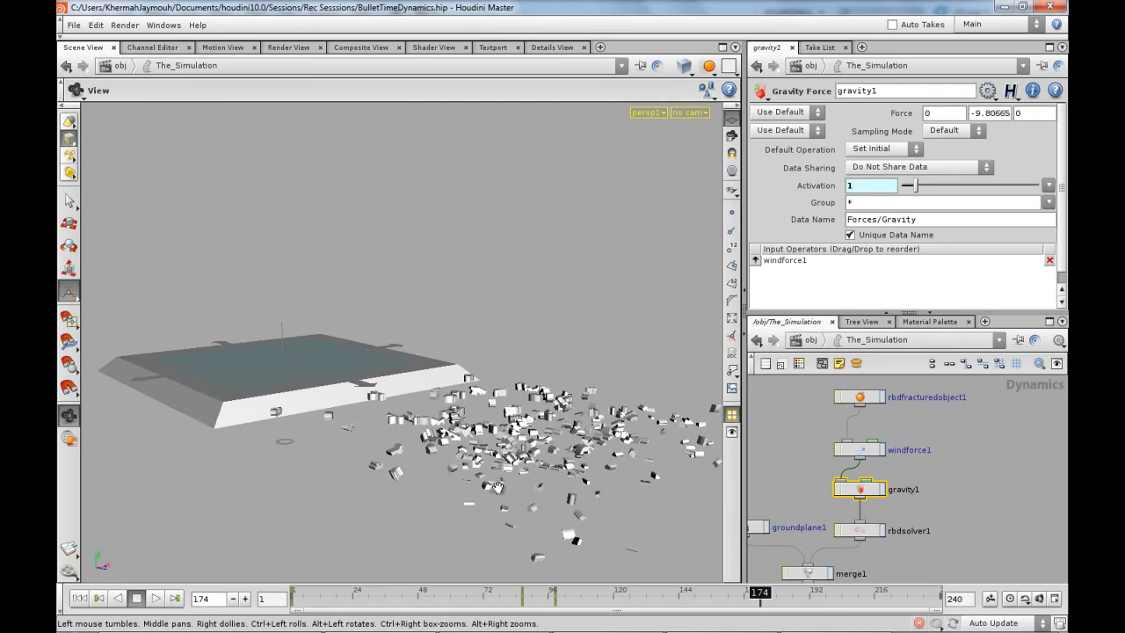
Replay the simulation from the start, stop at frame 99 and examine the flying pieces from several angles
left_click(115, 599)
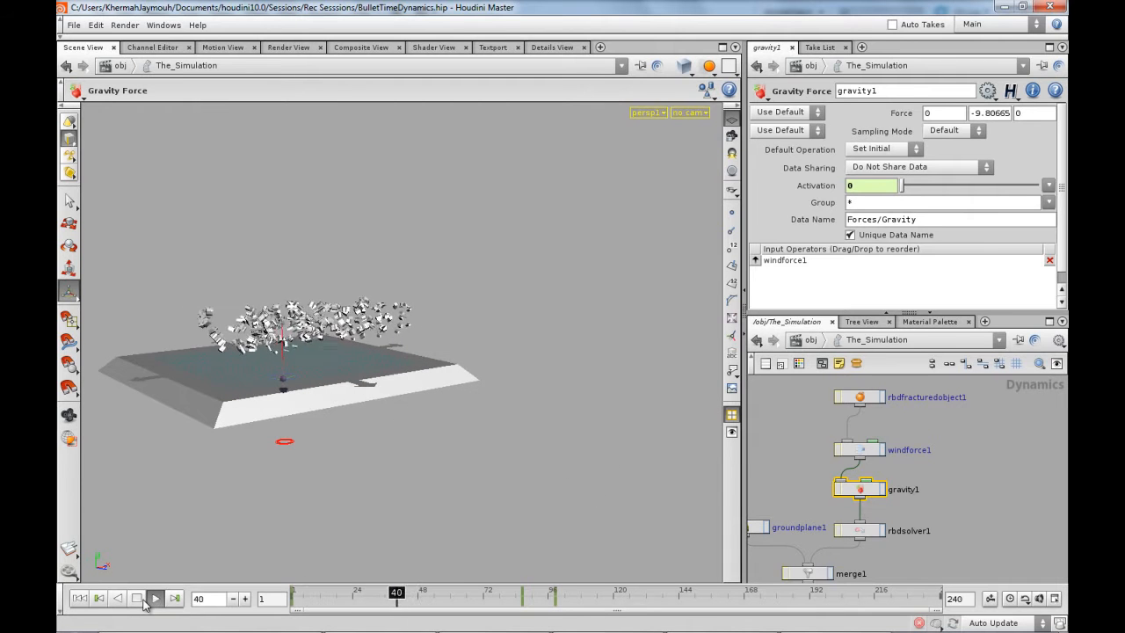
left_click(142, 603)
left_click_drag(480, 456, 386, 427)
right_click_drag(387, 427, 575, 480)
left_click_drag(575, 480, 475, 447)
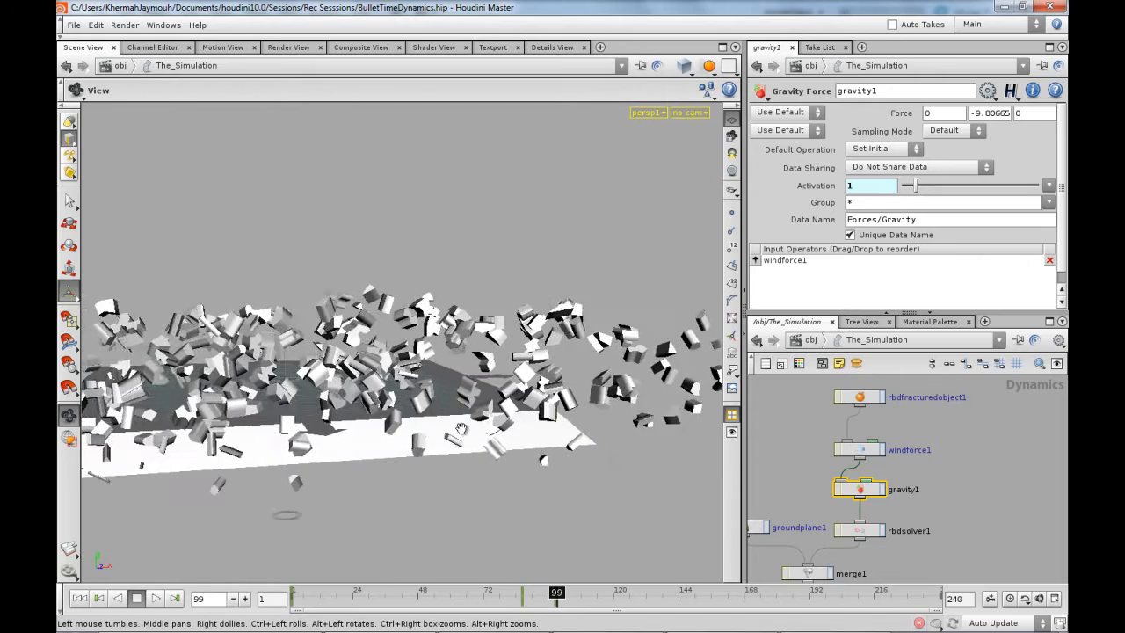
right_click_drag(474, 447, 532, 457)
left_click_drag(533, 457, 273, 419)
key("space+g")
key("space+h")
right_click_drag(273, 419, 346, 424)
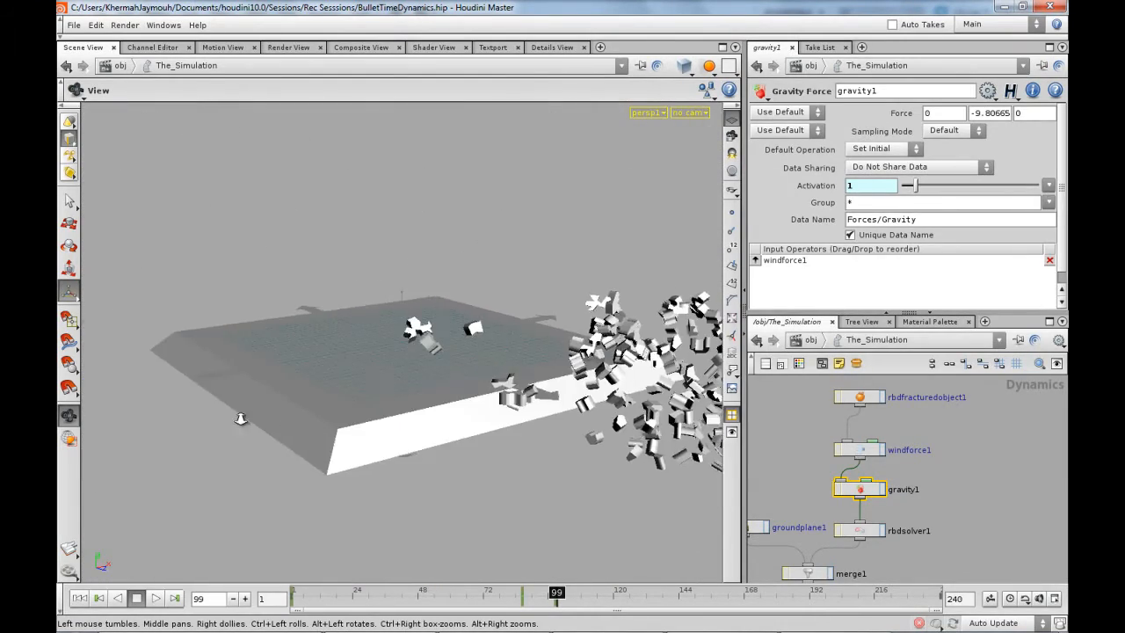
left_click_drag(346, 425, 279, 459)
Resume playback from frame 99 and stop at frame 181
key("Return")
left_click(153, 600)
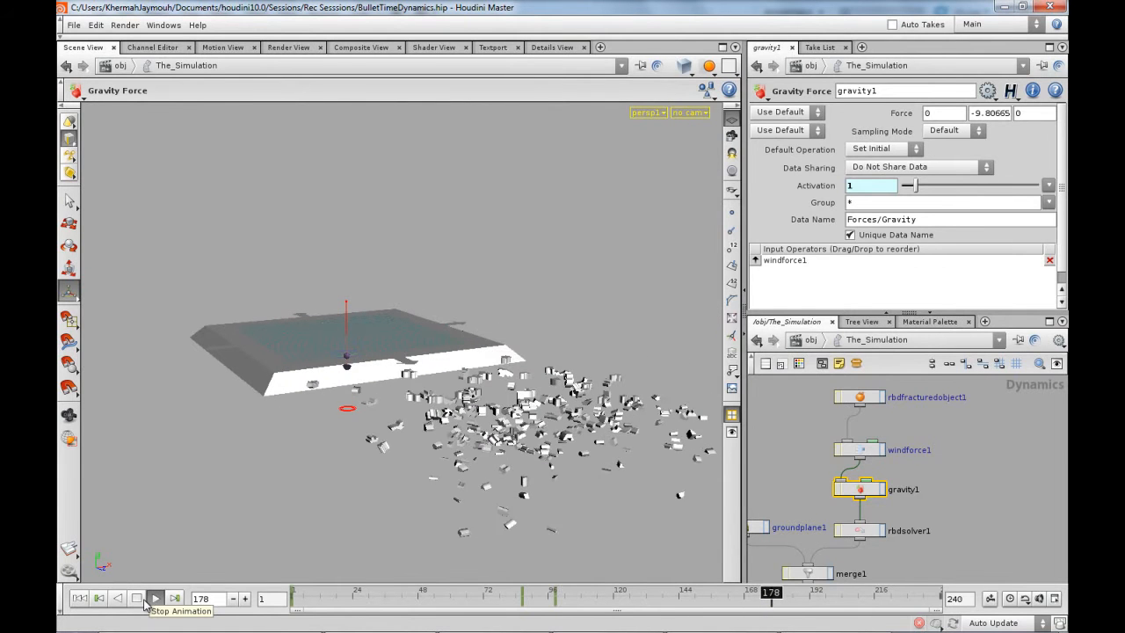
left_click(149, 599)
Replay the simulation from the first frame, stop at frame 163 and view the pieces more closely
left_click(99, 597)
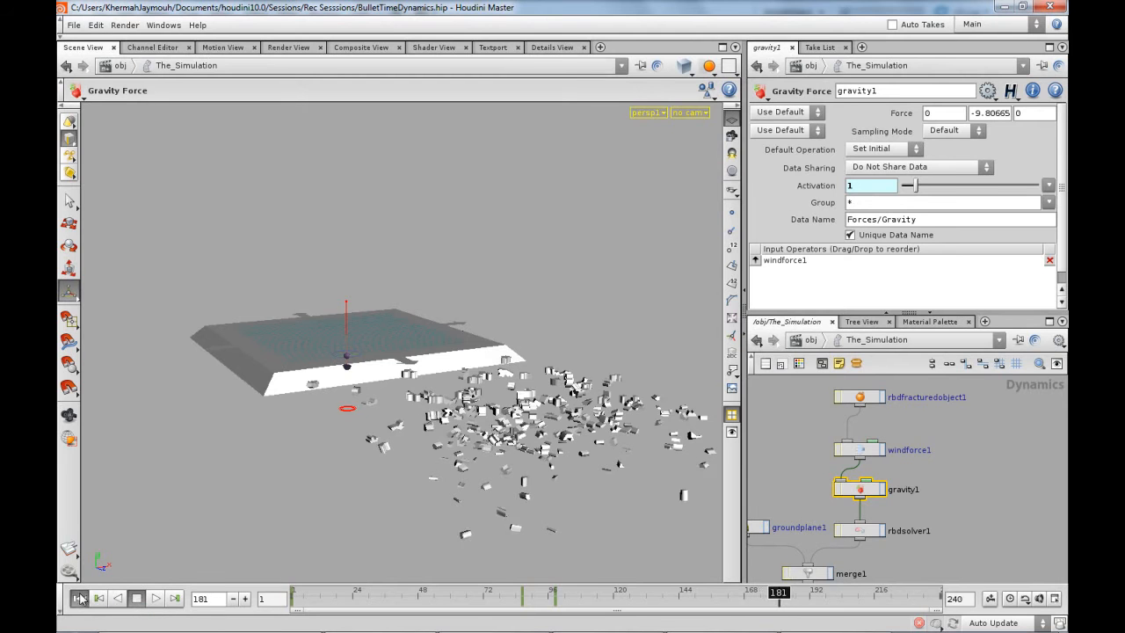
left_click(150, 598)
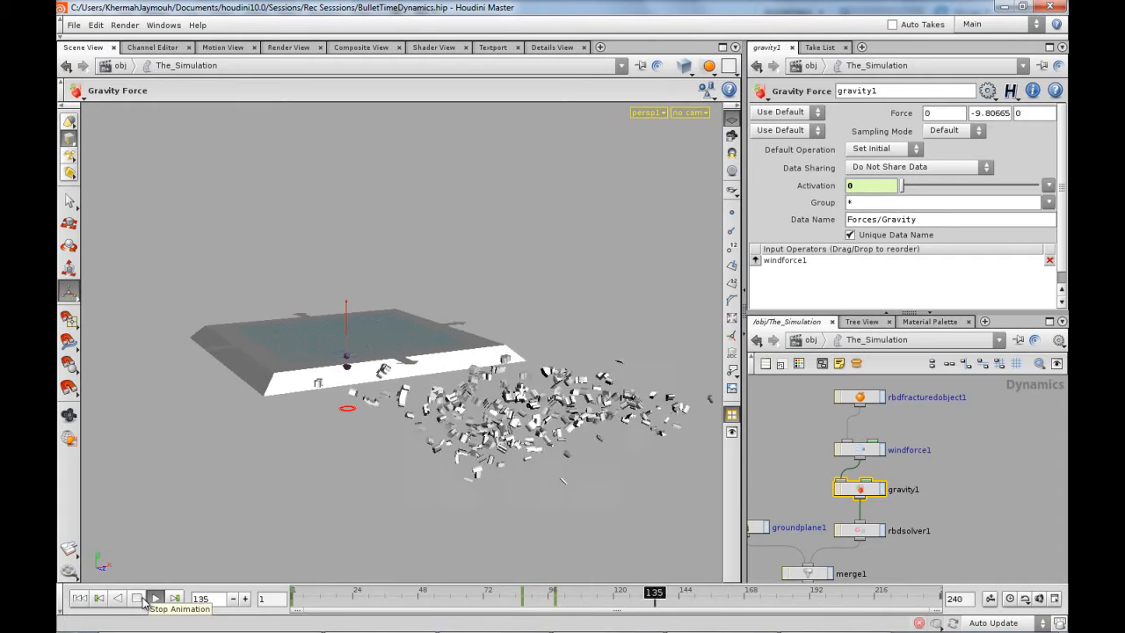
left_click(143, 602)
mouse_move(578, 429)
left_mouse_down("alt")
mouse_move(612, 382)
mouse_move(581, 431)
left_mouse_up("alt")
right_click_drag(581, 431, 572, 442, "alt")
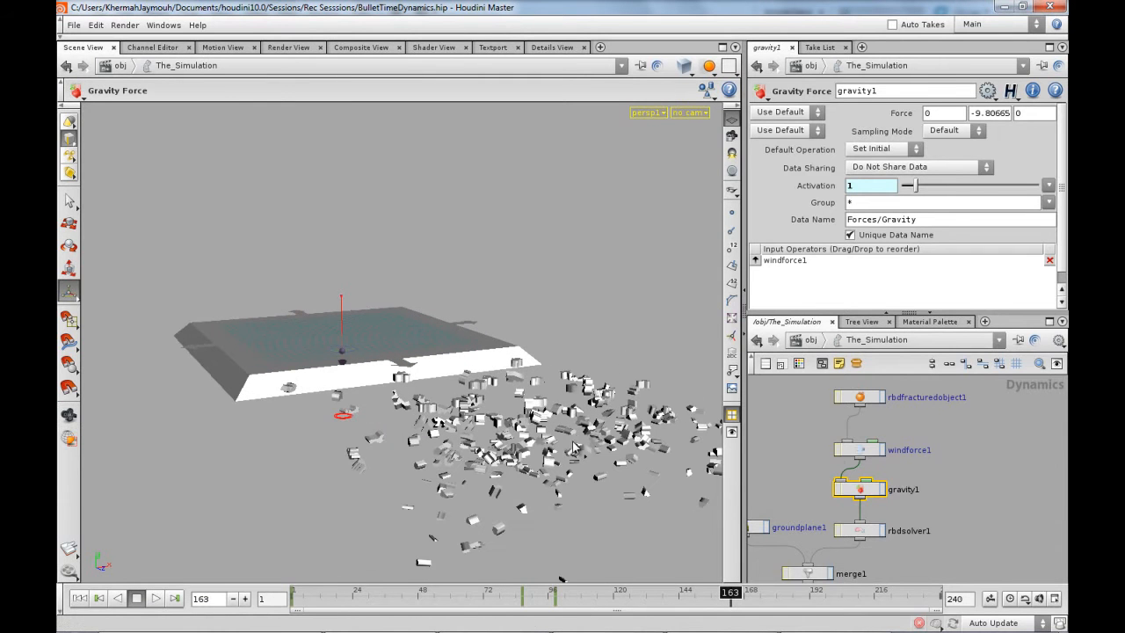
Show windforce1's parameters and check its Activation at frame 163
left_click(864, 449)
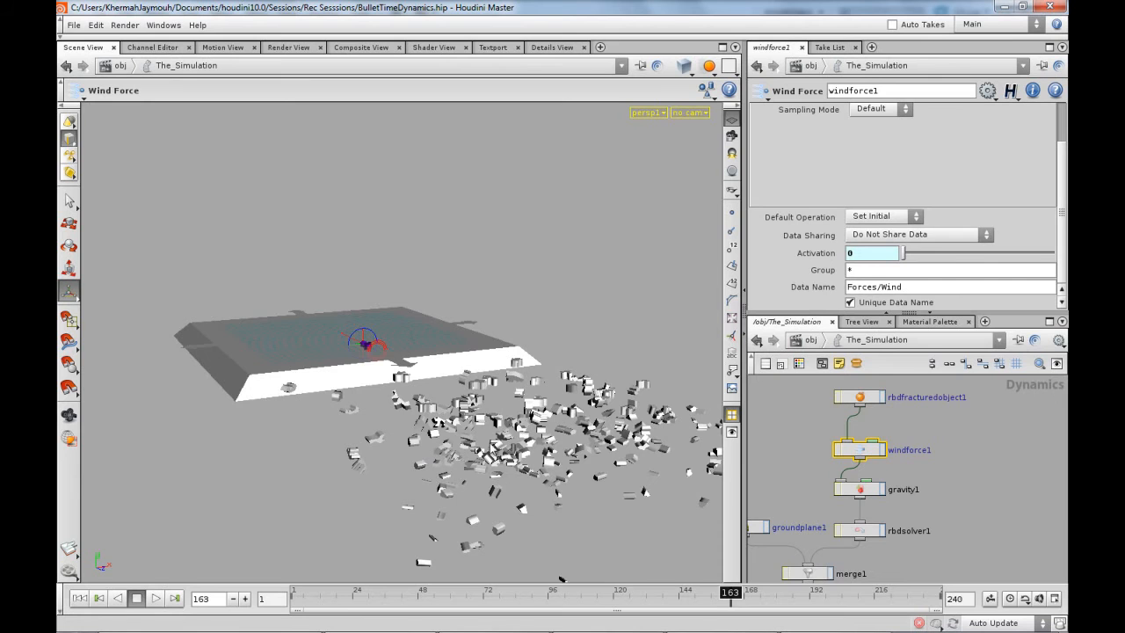
left_click_drag(586, 381, 593, 341, "alt")
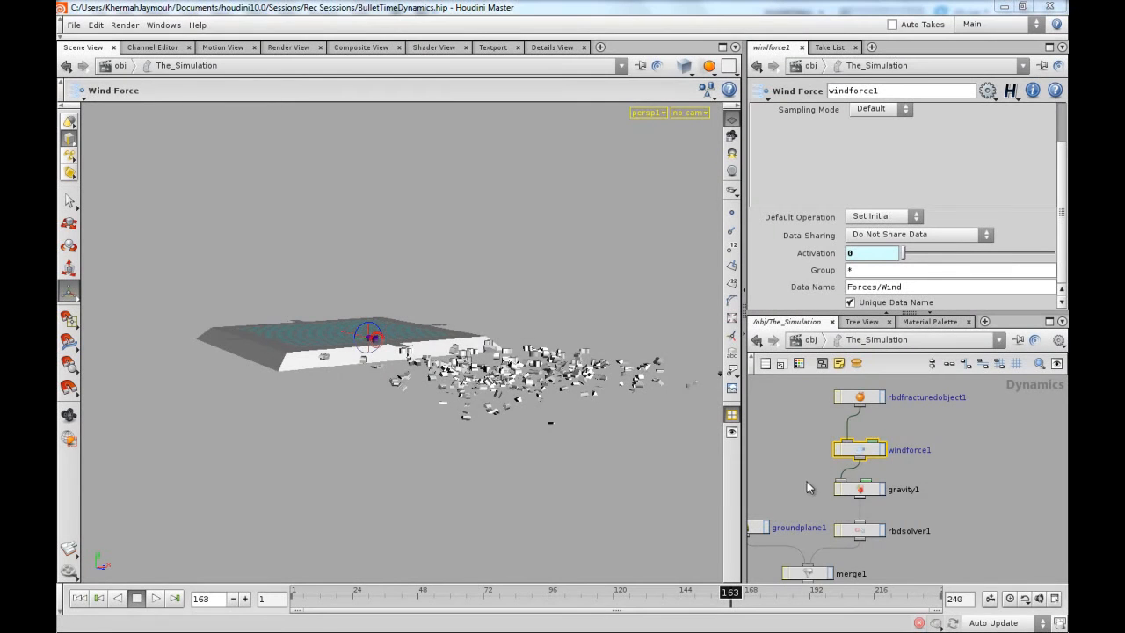
left_click(808, 462)
Go up to the obj level and turn off the display flags of The_Code and The_Simulation
left_click(812, 340)
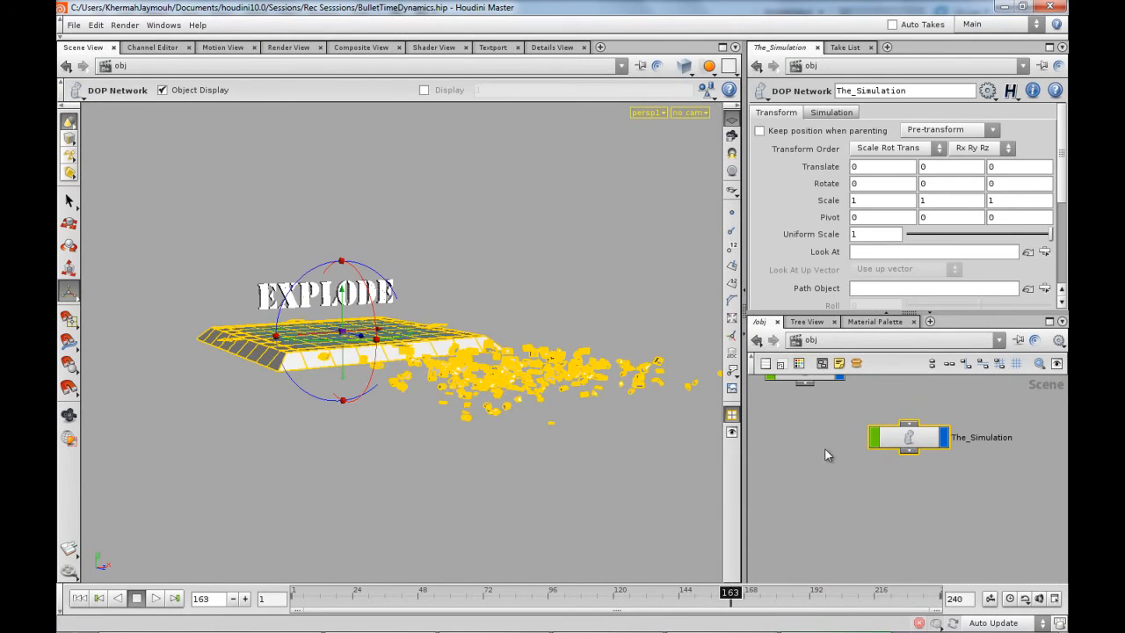
left_click_drag(390, 374, 417, 353, "alt")
middle_click_drag(819, 427, 818, 461)
left_click_drag(813, 409, 813, 426)
left_click(838, 420)
left_click(944, 472)
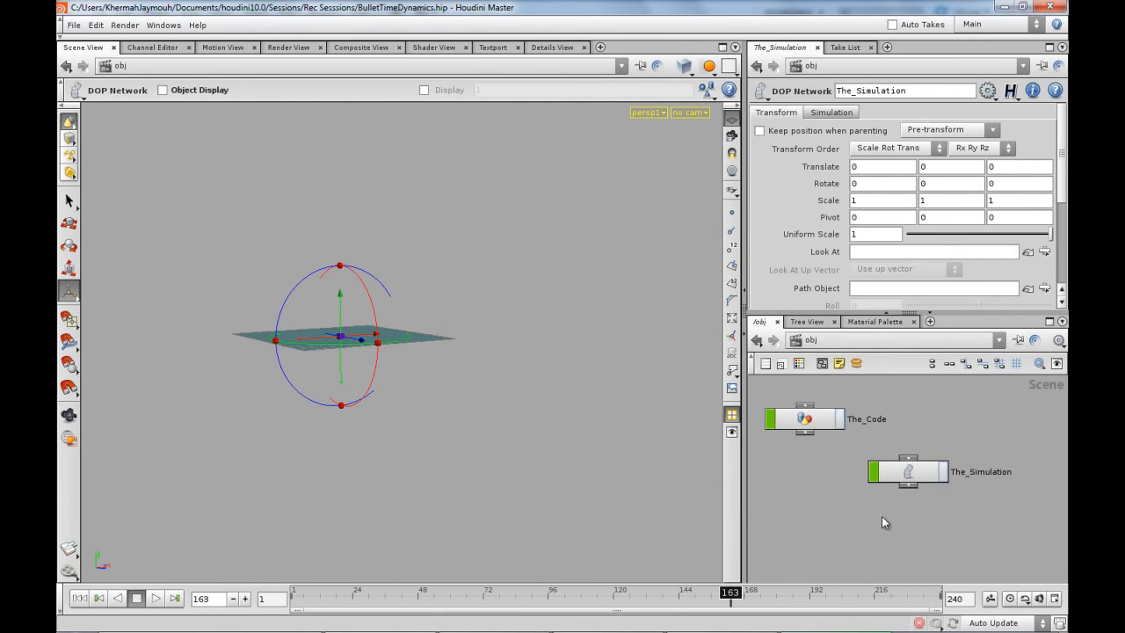
Create a Geometry object at the obj level and name it BulletTime
middle_click_drag(895, 512, 922, 472)
key("Tab")
mouse_move(878, 500)
left_click(958, 487)
left_click(848, 488)
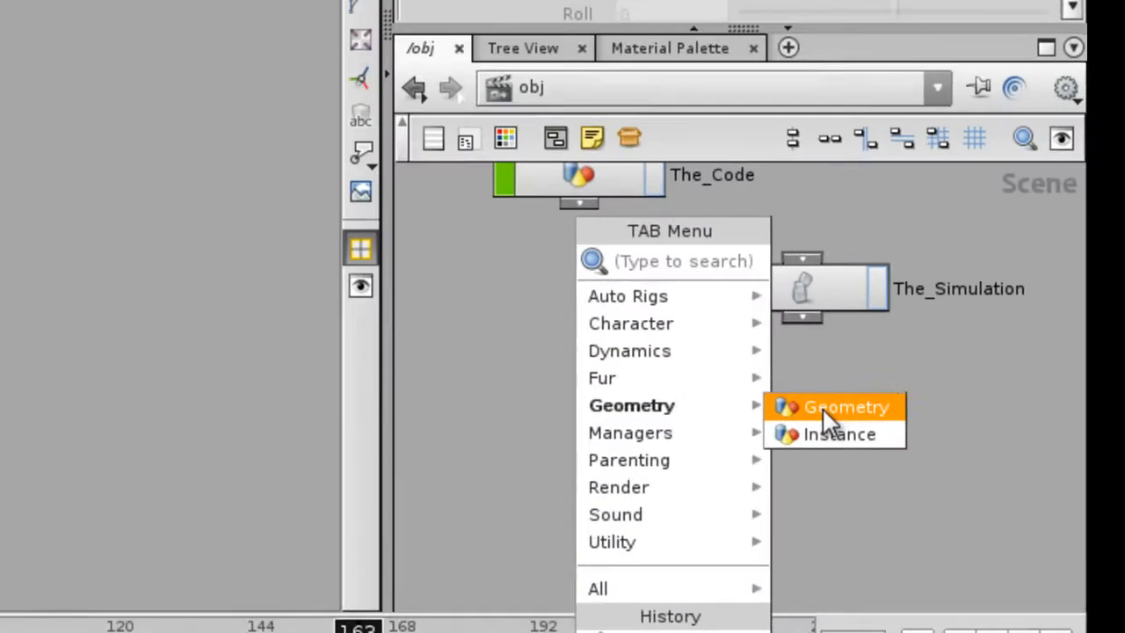
left_click_drag(491, 379, 490, 380)
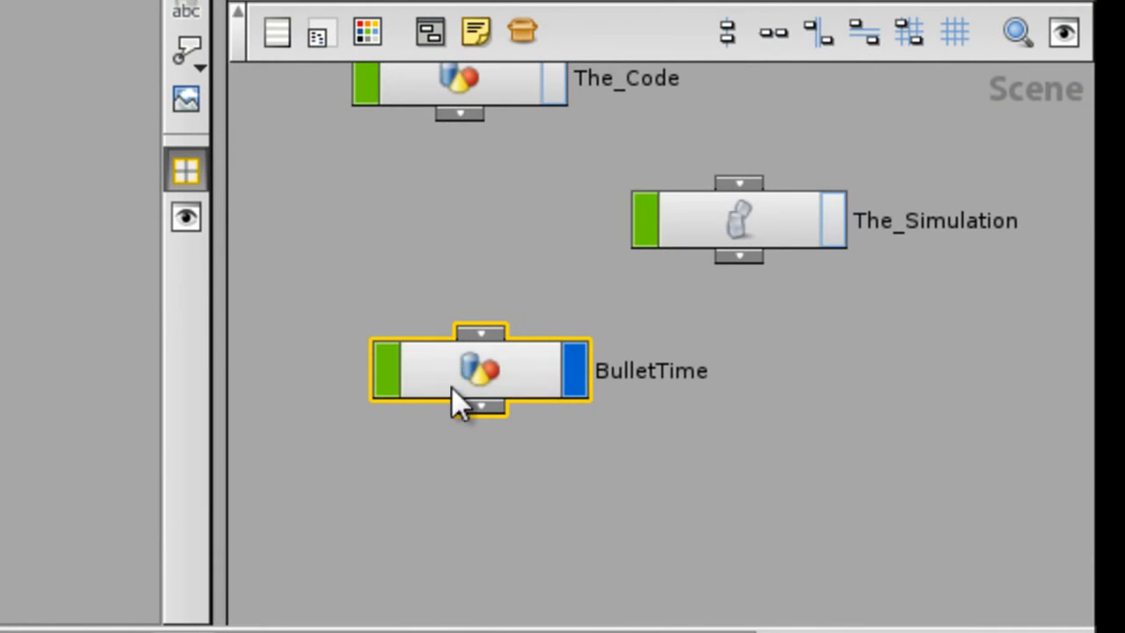
left_click(466, 277)
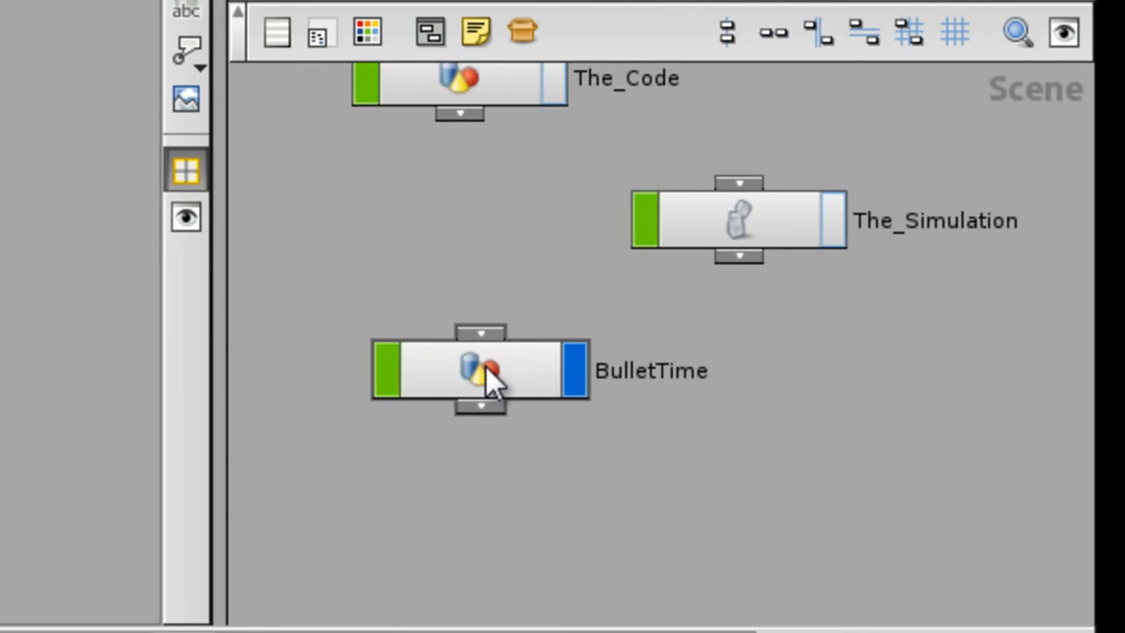
Go inside the BulletTime object, delete its default file node and reset the 3D view to the home position
double_click(486, 367)
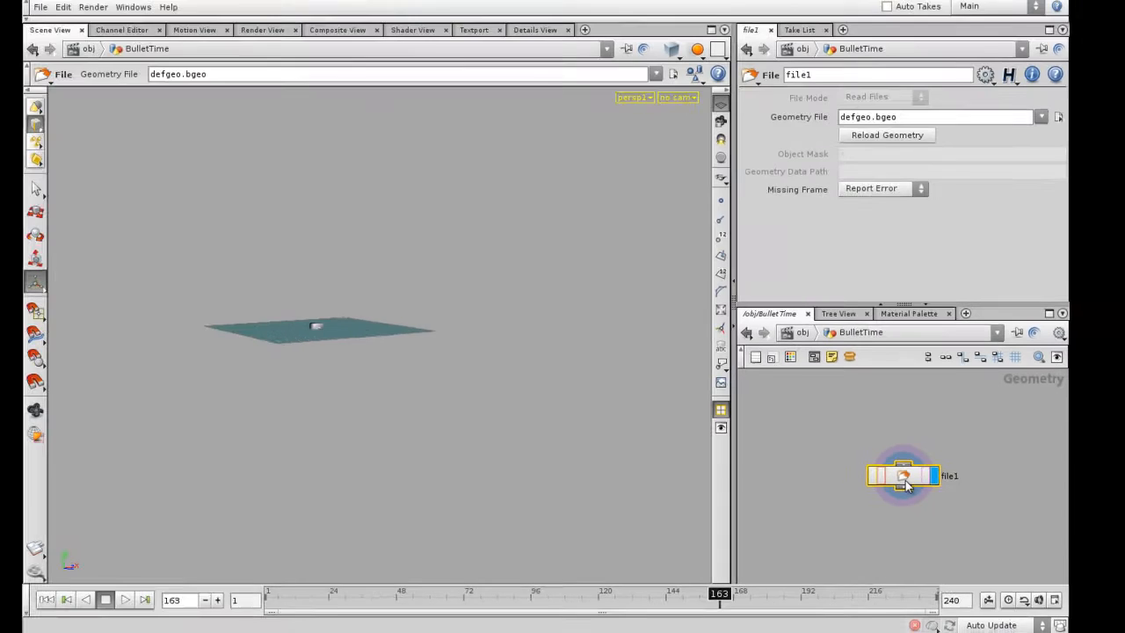
key("Delete")
mouse_move(350, 323)
left_mouse_down("alt")
mouse_move(351, 352)
mouse_move(402, 335)
mouse_move(356, 339)
left_mouse_up("alt")
key("space+h")
scroll(356, 338, "down", 5)
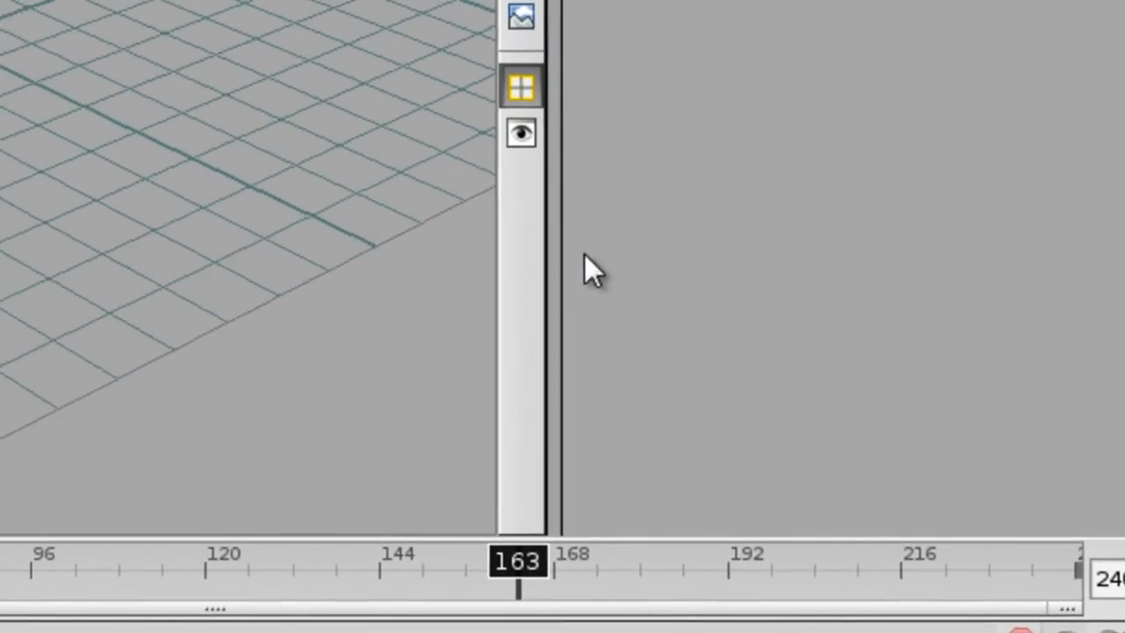
Add a Dop Import node inside BulletTime
key("Tab")
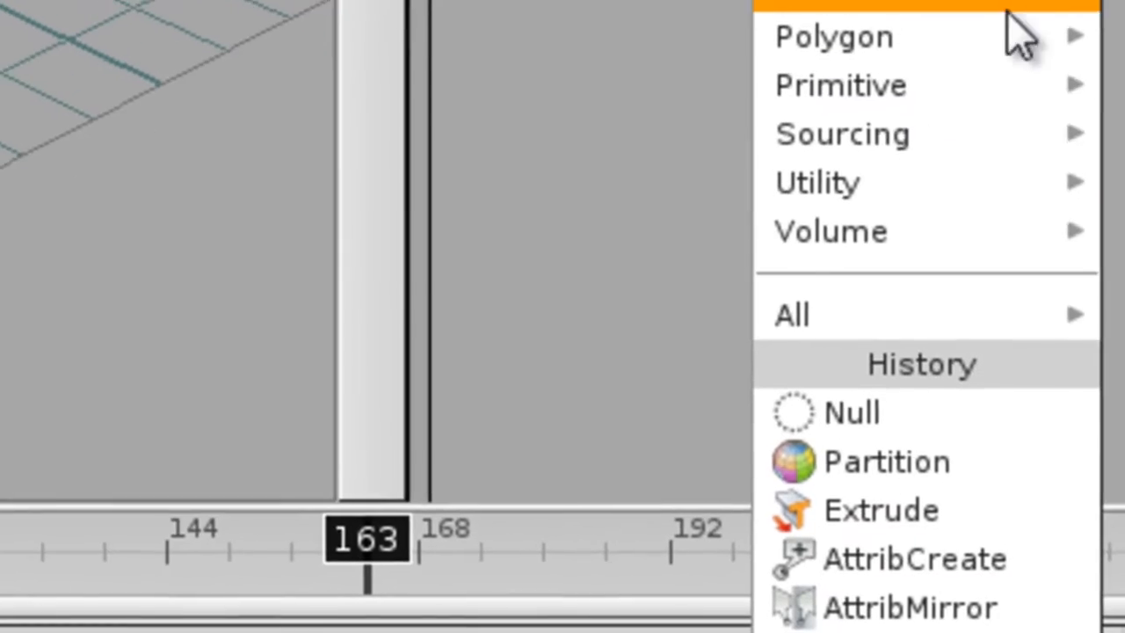
mouse_move(887, 271)
left_click(258, 377)
left_click(615, 183)
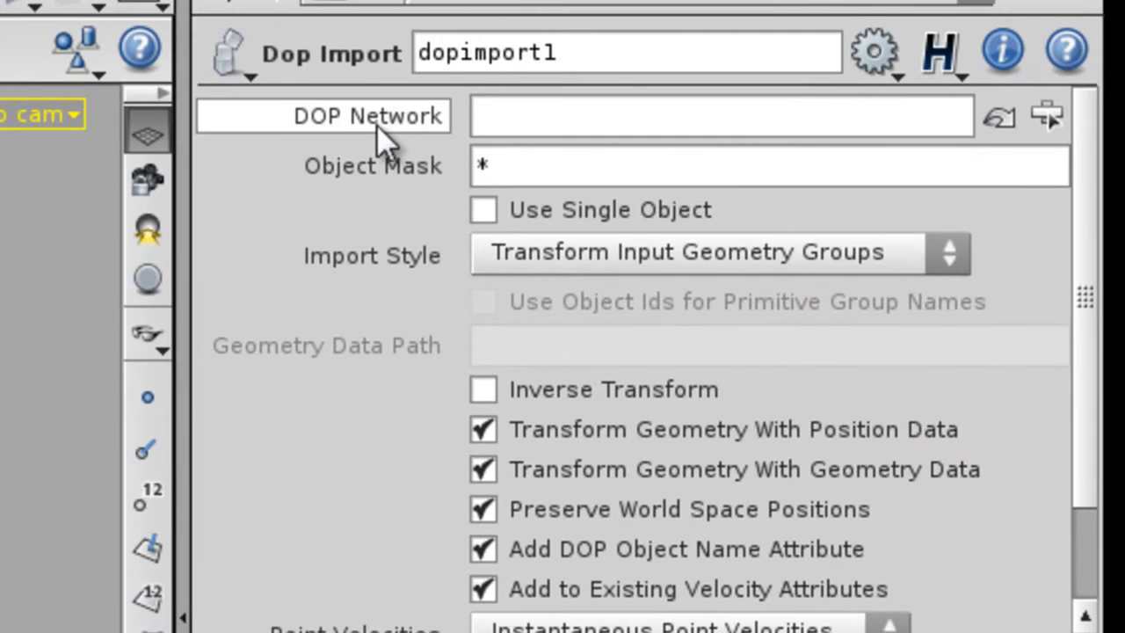
Set the Dop Import's DOP Network to /obj/The_Simulation and its Import Style to Fetch Geometry from DOP Network
left_click(1049, 117)
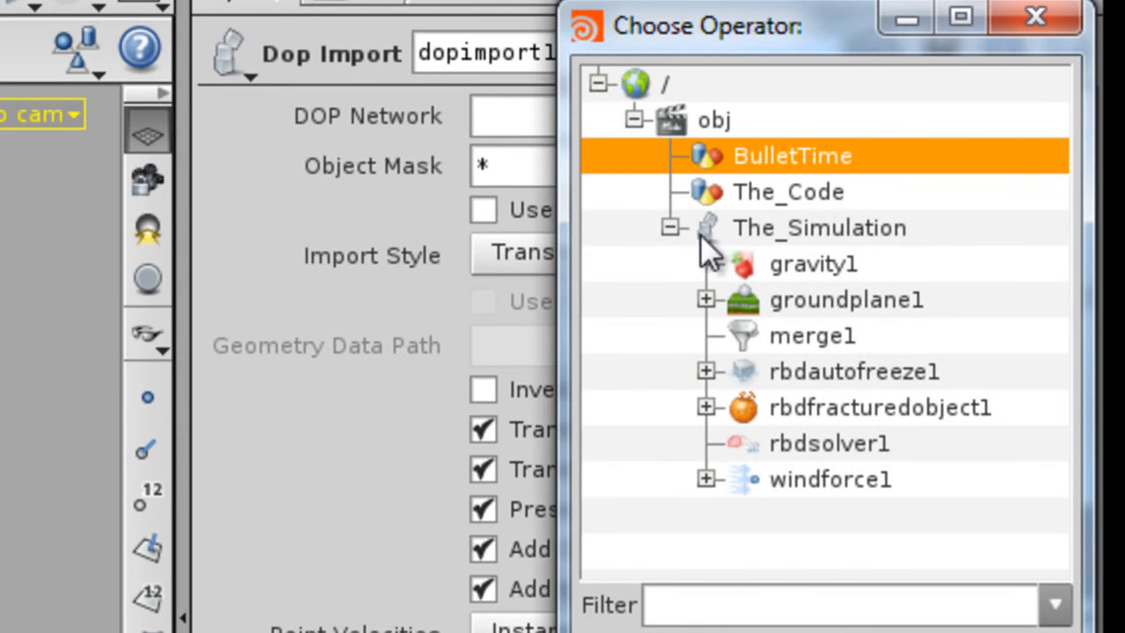
left_click(822, 229)
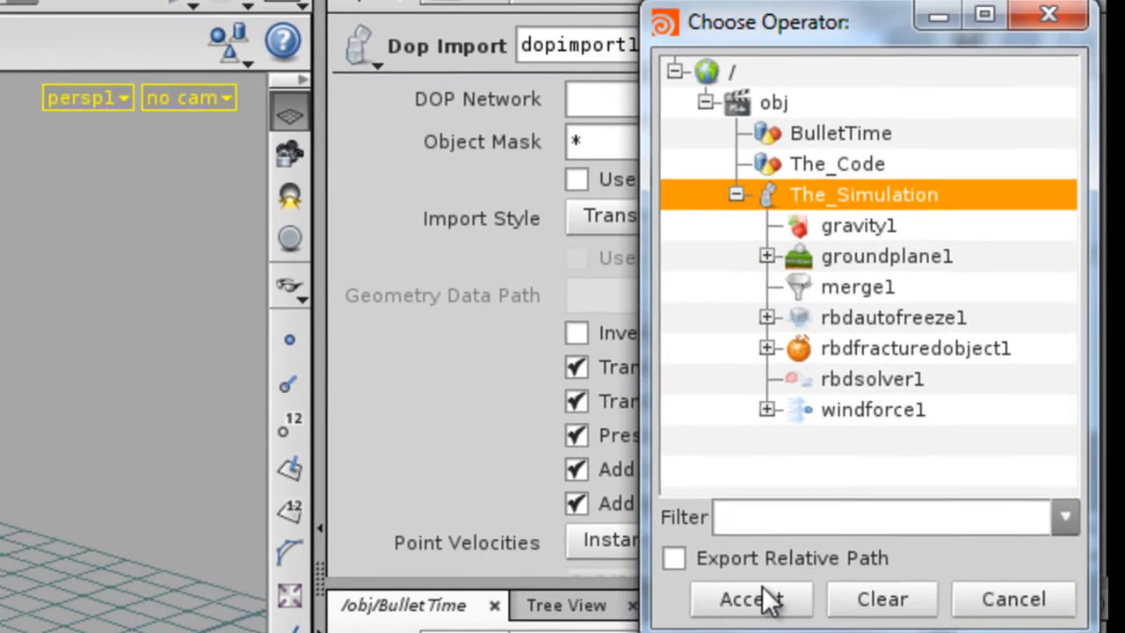
left_click(751, 599)
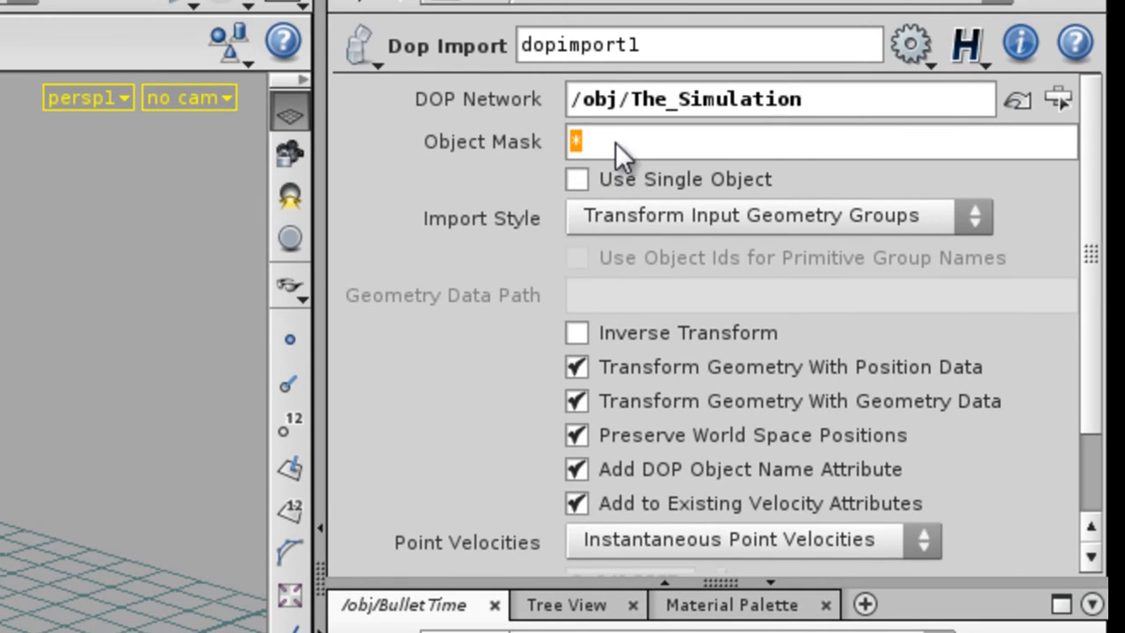
left_click(696, 218)
left_click(726, 275)
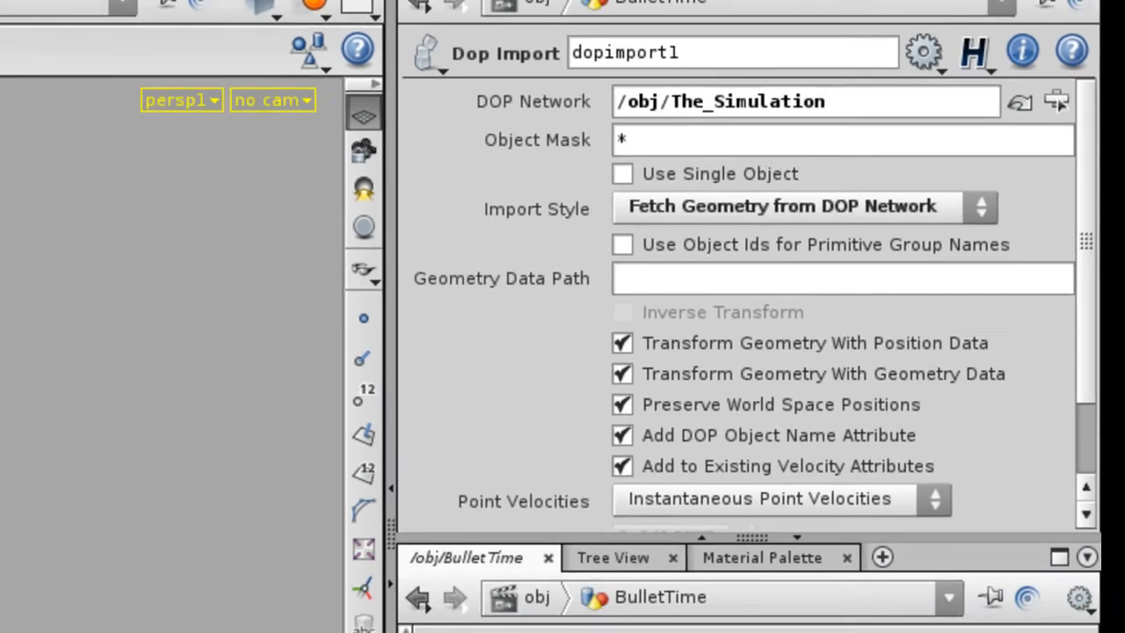
Play the imported simulation to check the exploding text, then stop playback
left_click(136, 608)
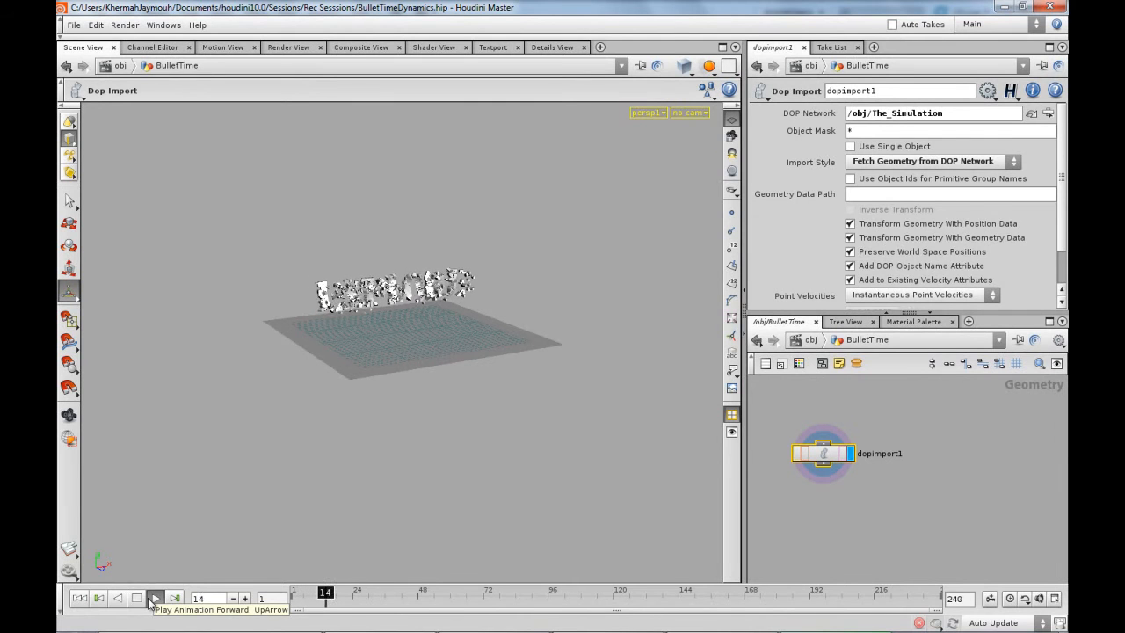
left_click(139, 599)
right_click_drag(407, 382, 475, 387, "alt")
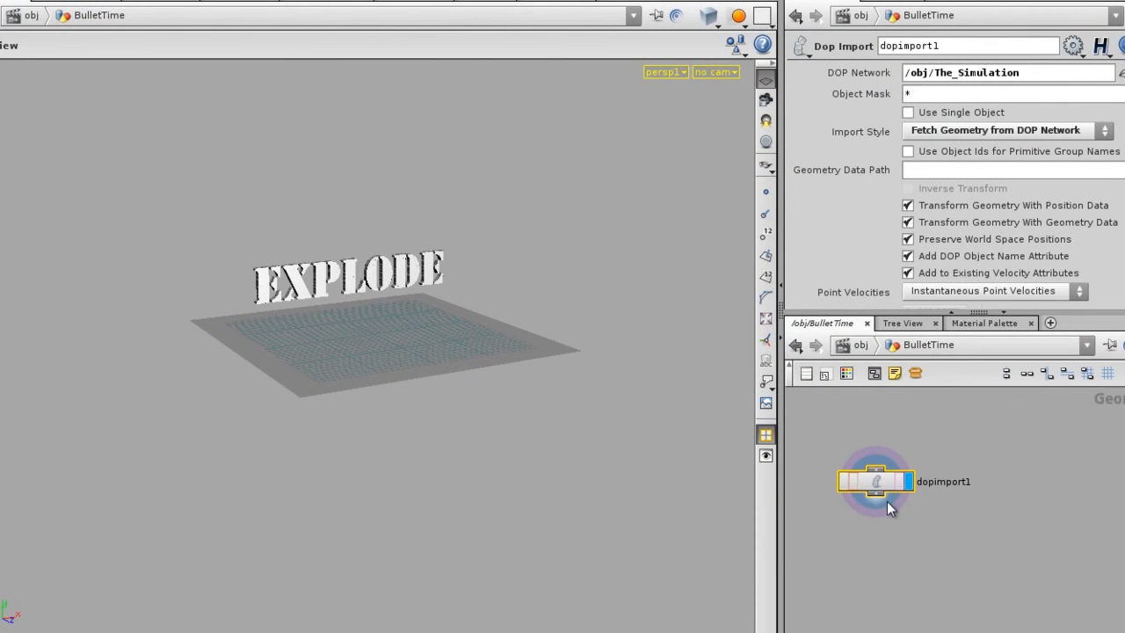
Append a Delete node to dopimport1 and turn on its display flag
right_click_drag(888, 501, 921, 505, "alt")
middle_click_drag(921, 504, 966, 488, "alt")
middle_click(924, 467)
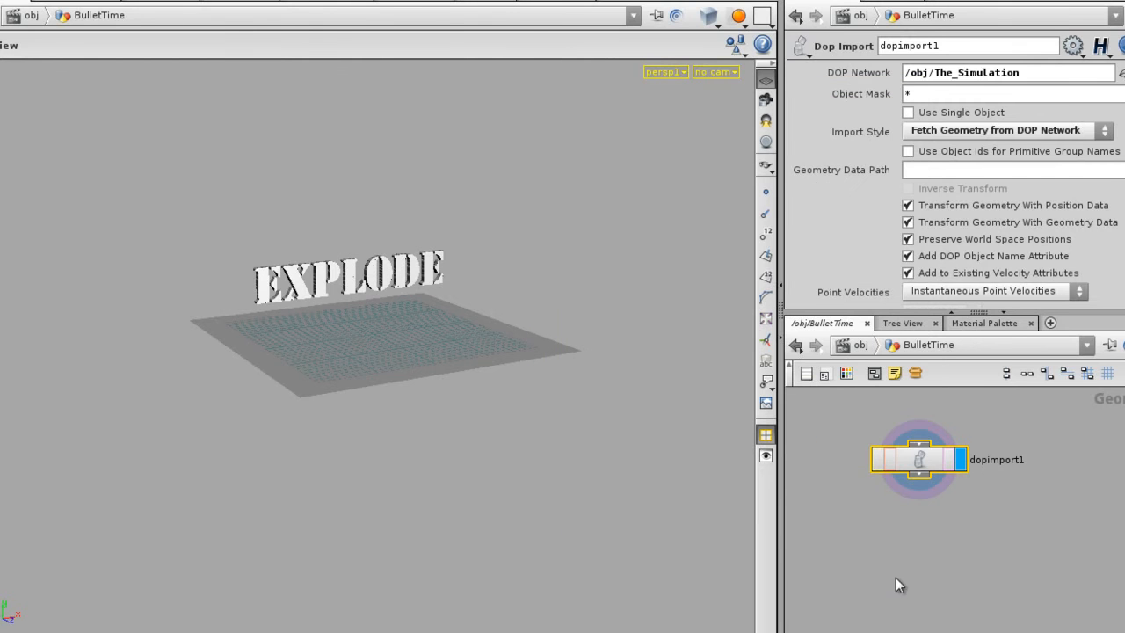
key("Tab")
type("Deform")
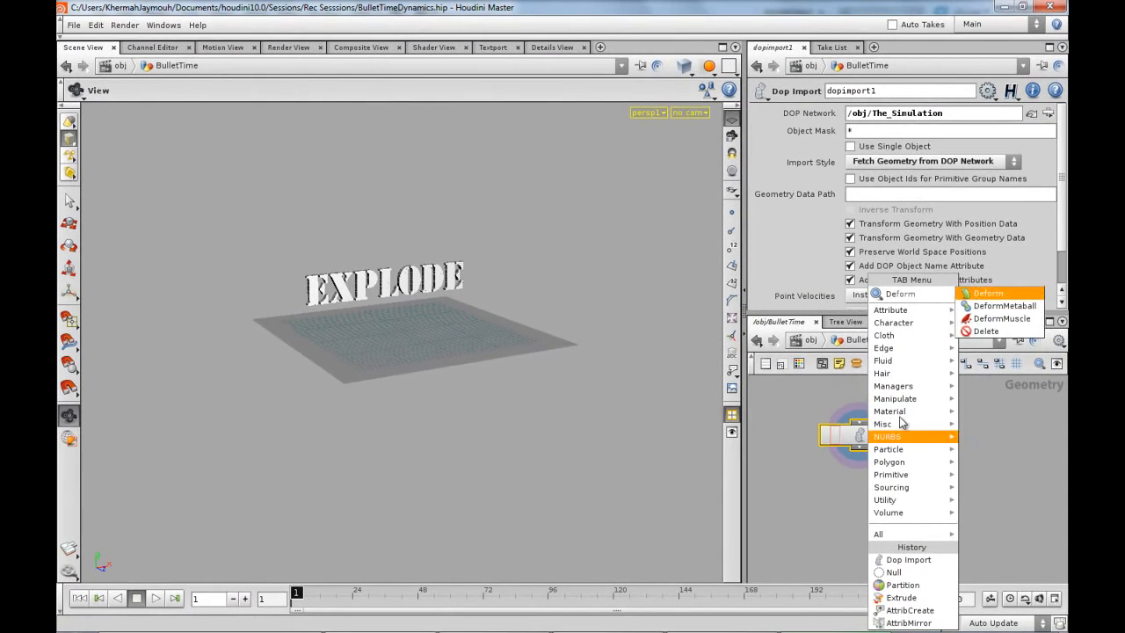
left_click(1014, 331)
left_click(863, 493)
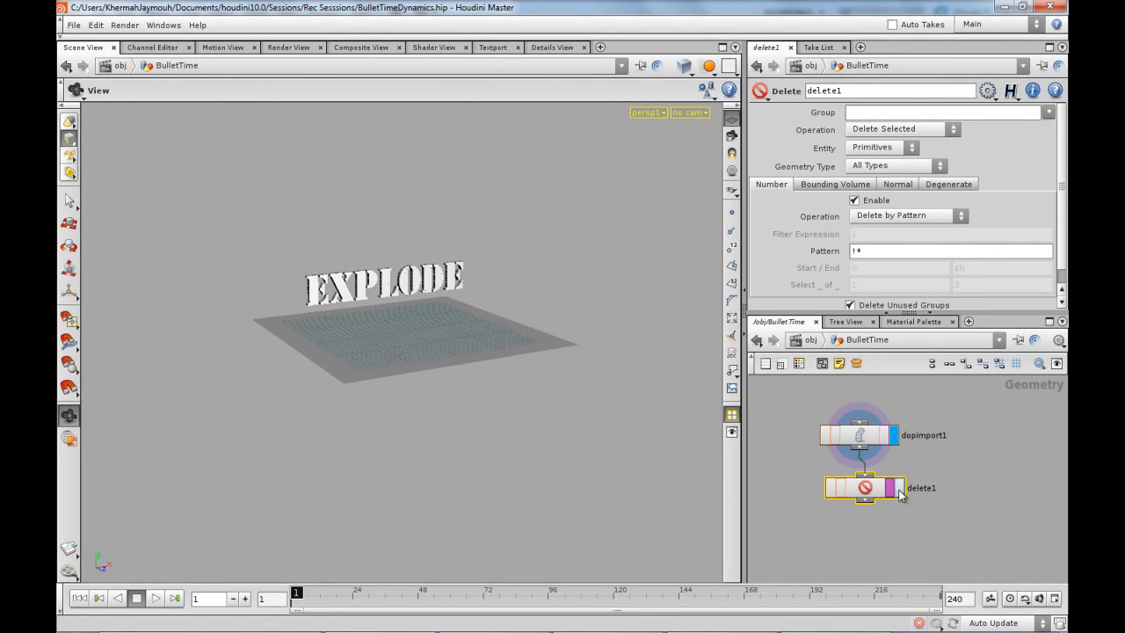
Set the Delete node's Group to groundplane1 and check the node's geometry info
left_click(1050, 120)
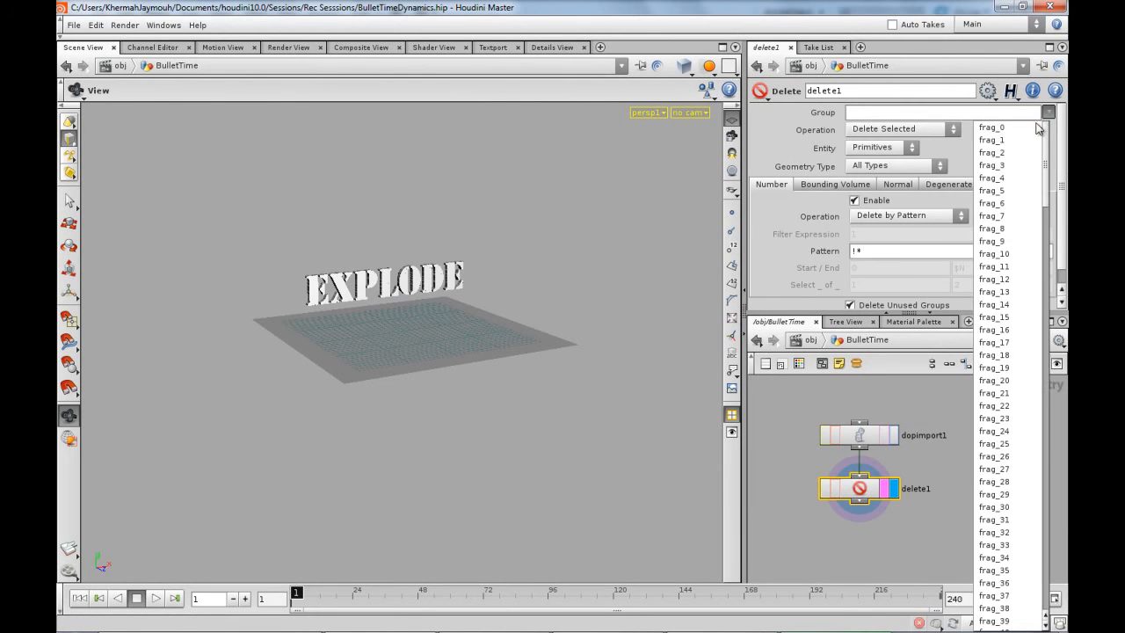
left_click_drag(1050, 175, 1047, 580)
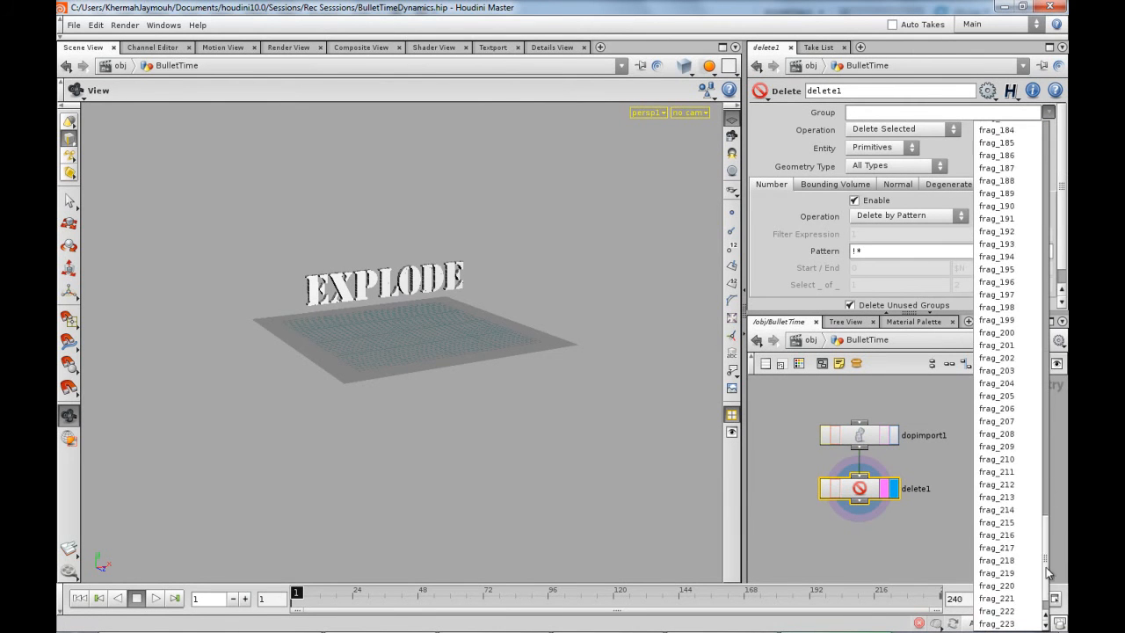
left_click(1015, 624)
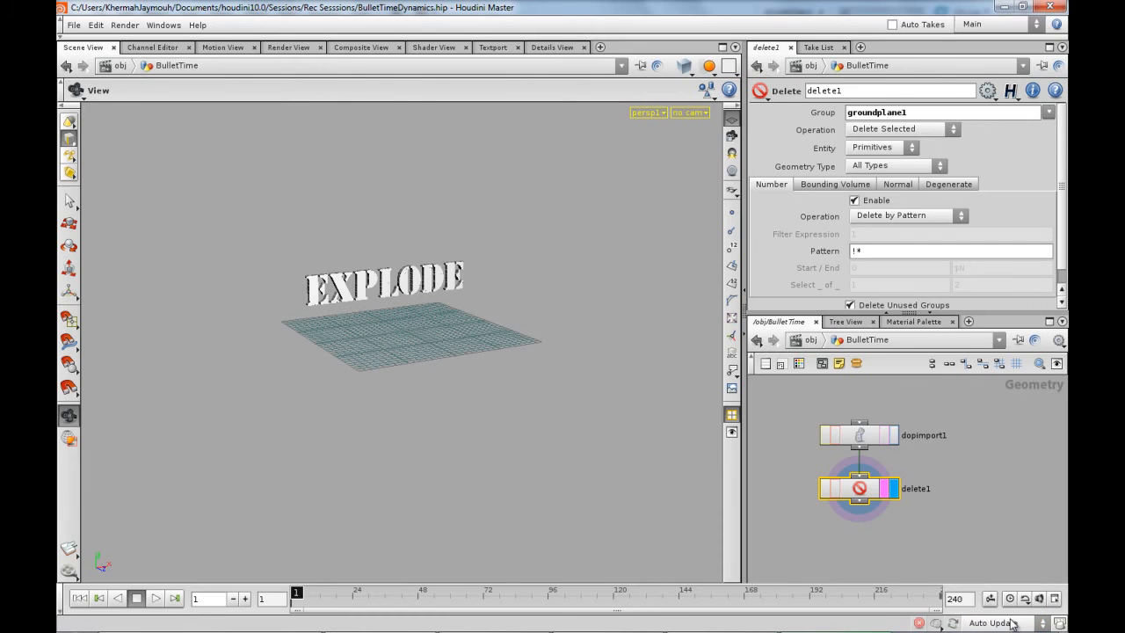
middle_click(864, 497)
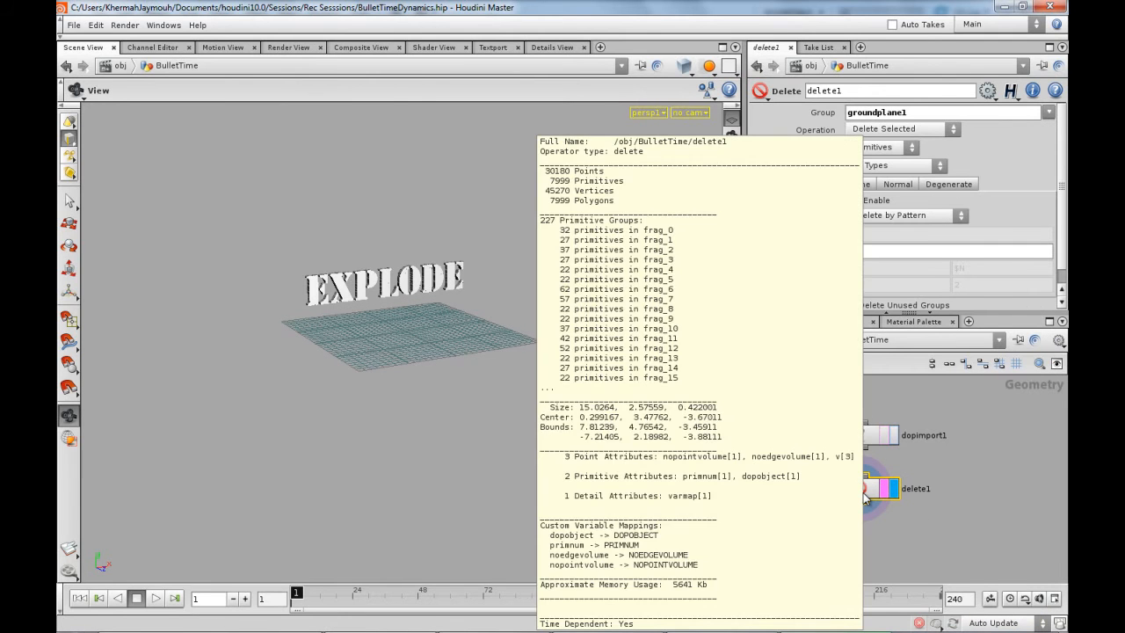
Append a displayed Null node below delete1 and rename it To_Chops
right_click_drag(906, 538, 895, 536)
middle_click_drag(896, 536, 892, 471)
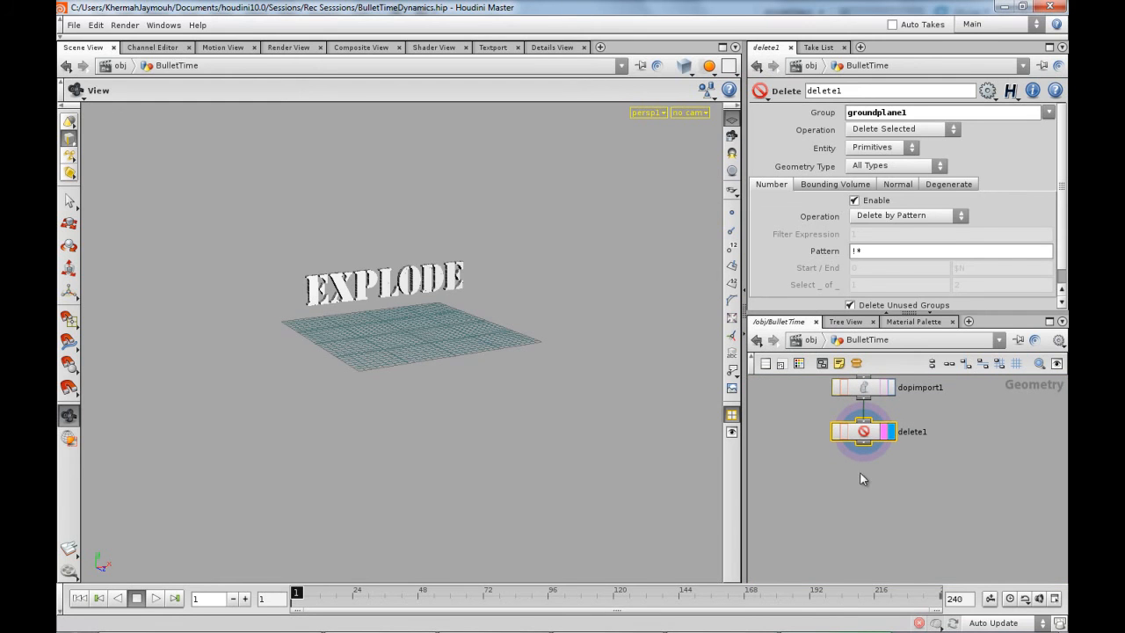
scroll(864, 508, "up", 2)
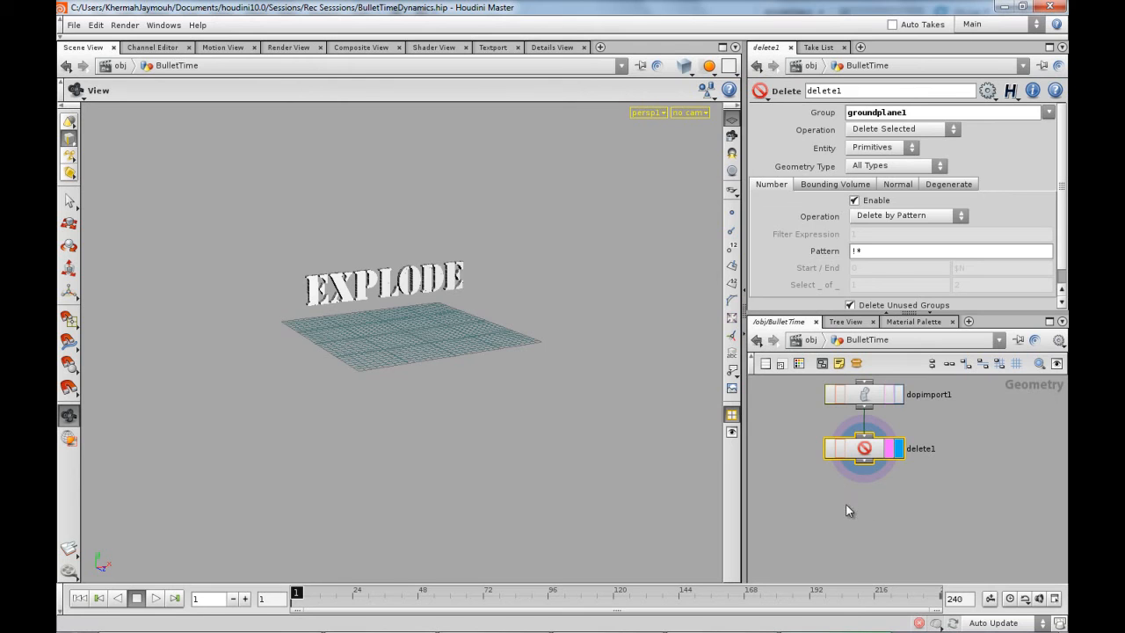
middle_click_drag(866, 505, 855, 465)
key("Tab")
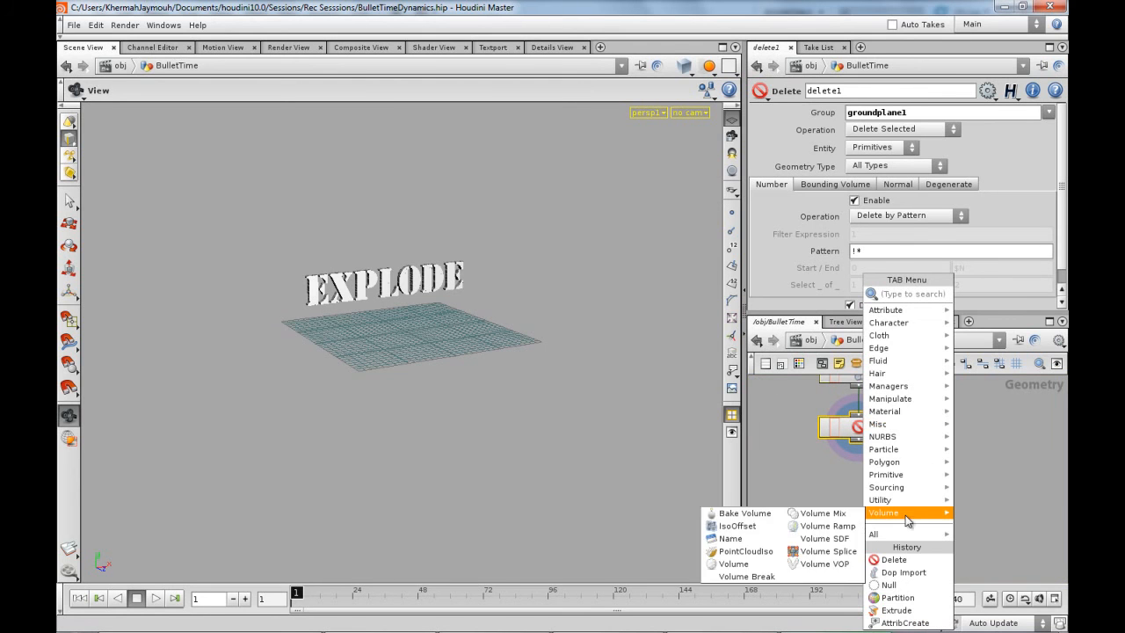
left_click(857, 512)
left_click(853, 506)
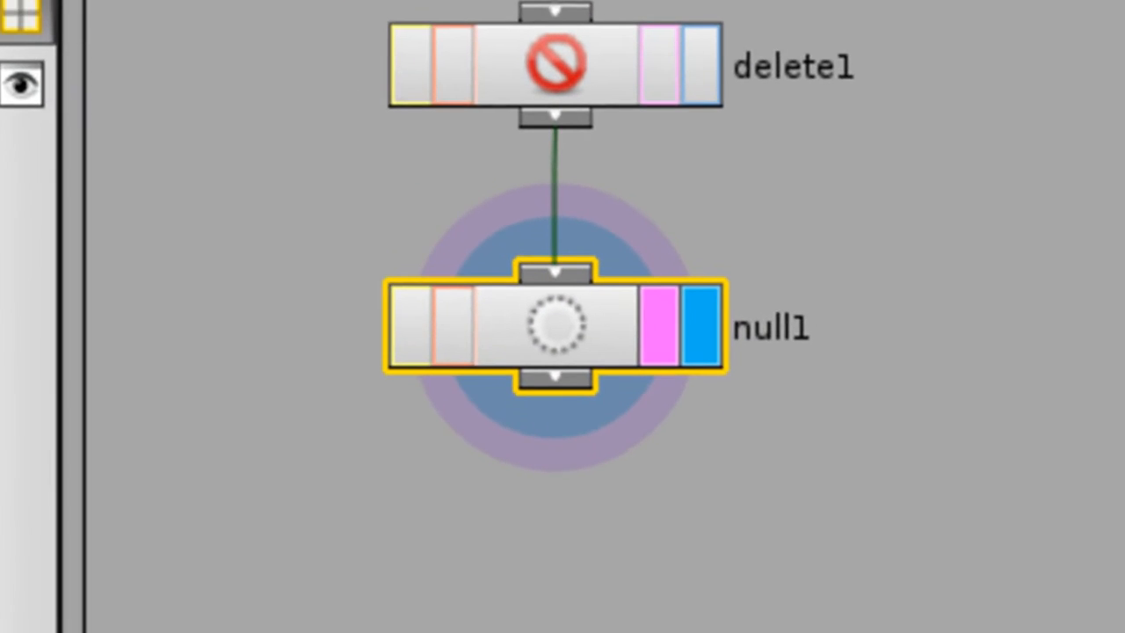
key("Return")
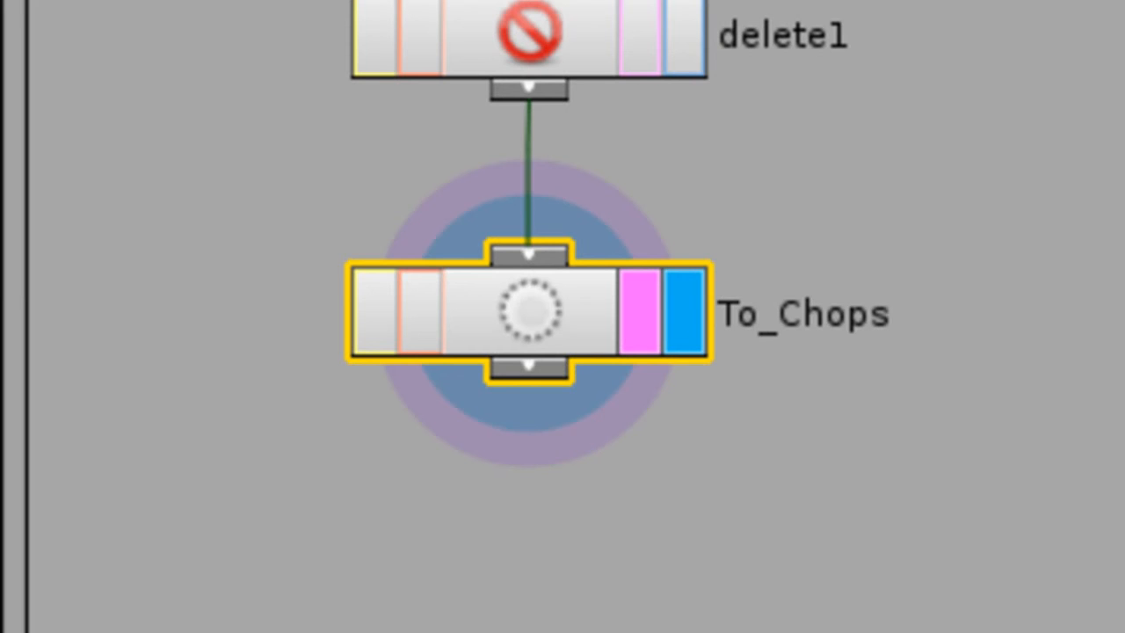
Add a CHOP network beside To_Chops in BulletTime and rename it Bullet_Calculator
right_click_drag(995, 322, 896, 327)
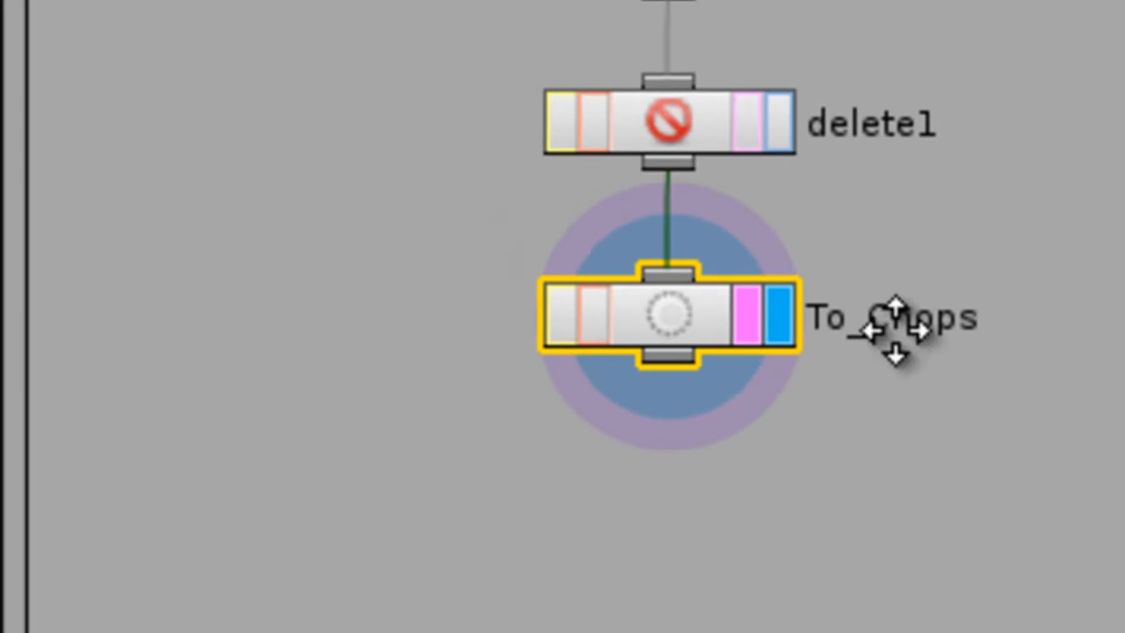
middle_click_drag(896, 328, 545, 214)
key("Tab")
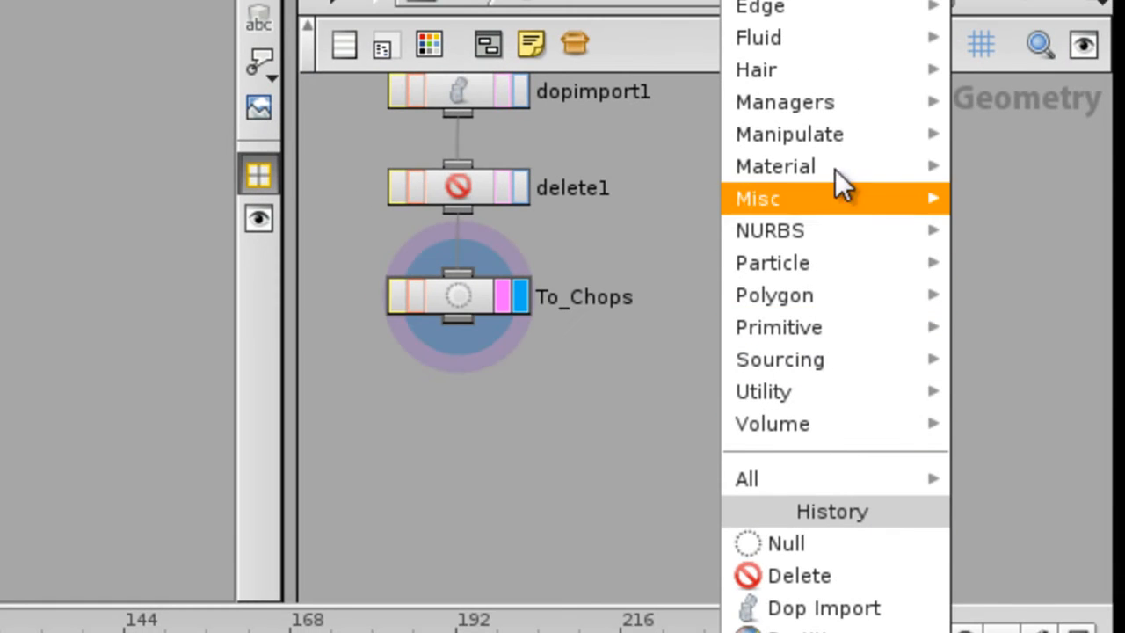
mouse_move(827, 110)
left_click(606, 105)
left_click(774, 350)
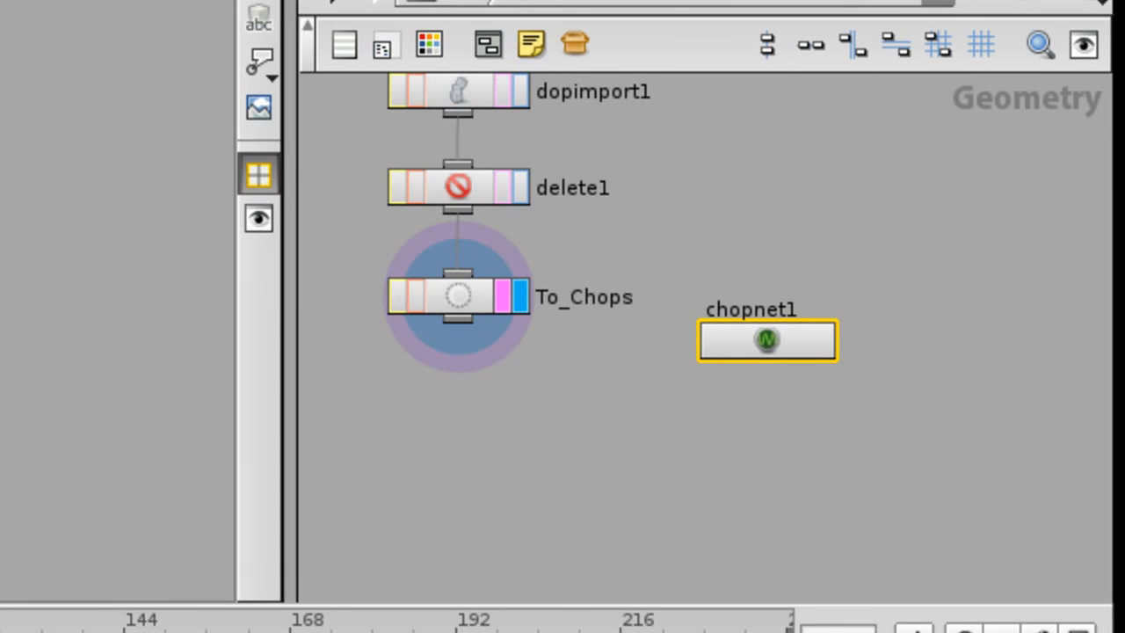
key("Return")
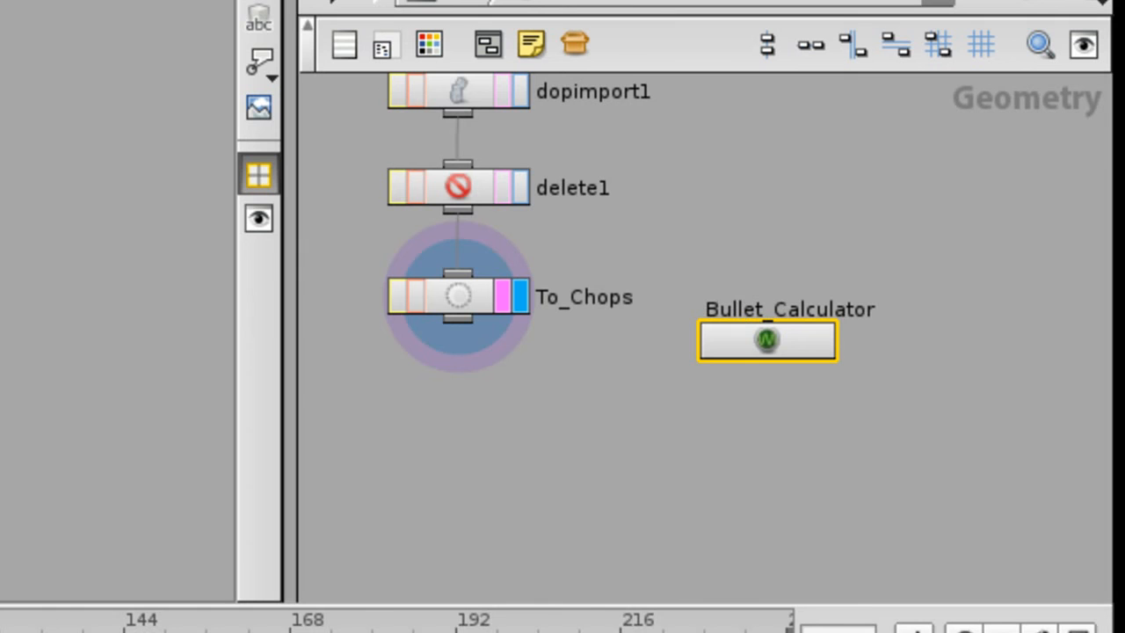
Go inside Bullet_Calculator and add a Geometry CHOP
double_click(774, 337)
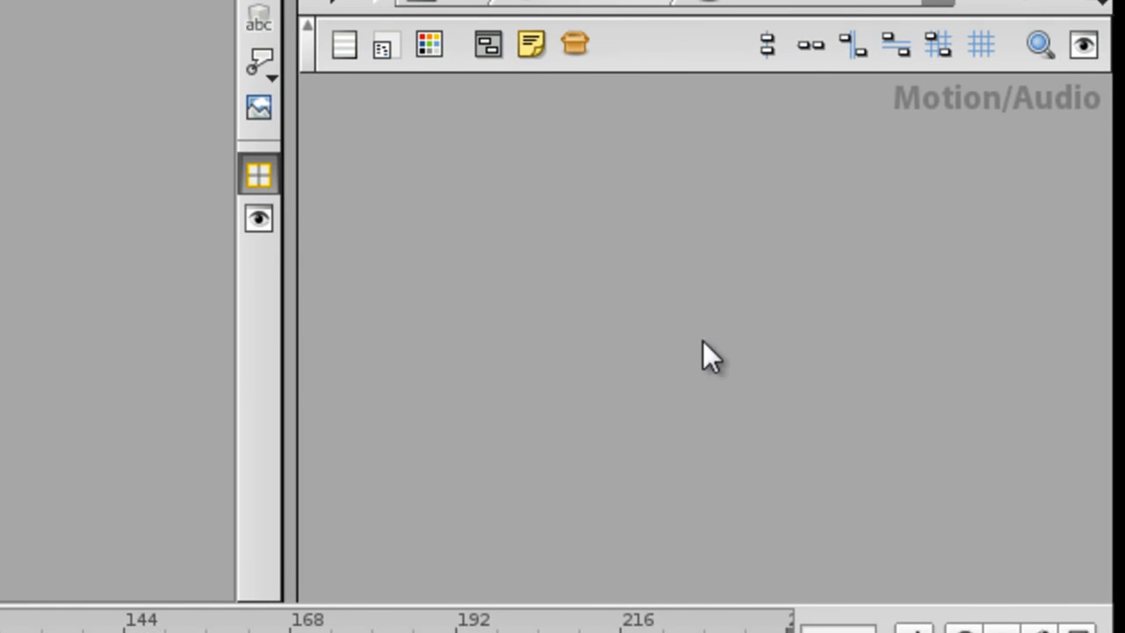
key("Tab")
mouse_move(673, 367)
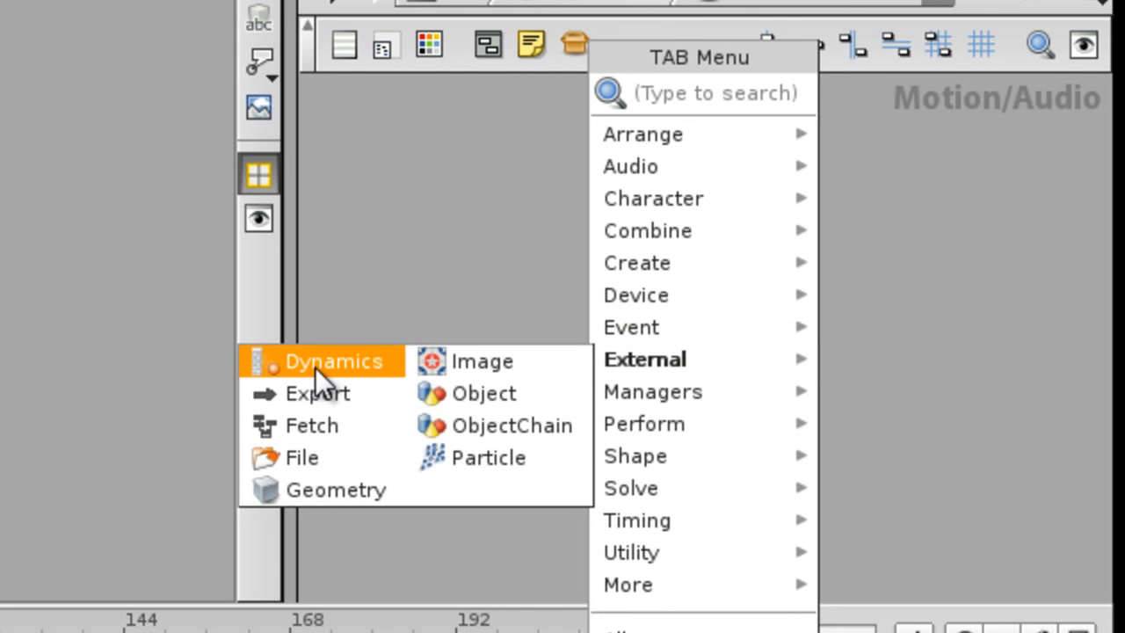
left_click(362, 490)
left_click(649, 251)
left_click_drag(663, 253, 717, 221)
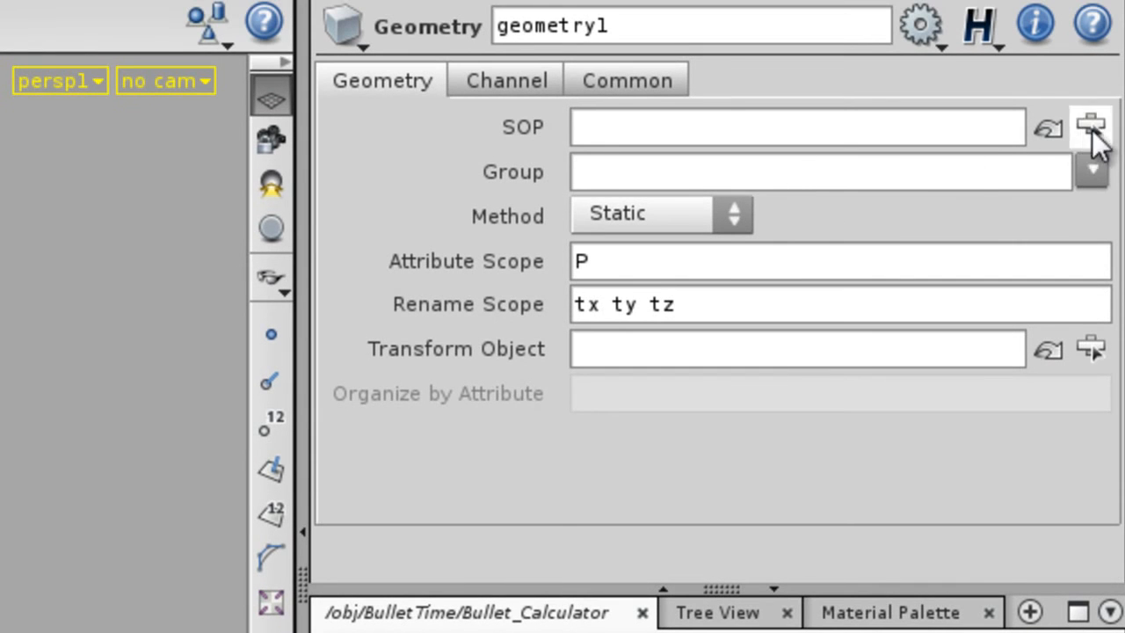
Set geometry1's SOP to /obj/BulletTime/To_Chops and its Method to Animated
left_click(1091, 127)
left_click(870, 153)
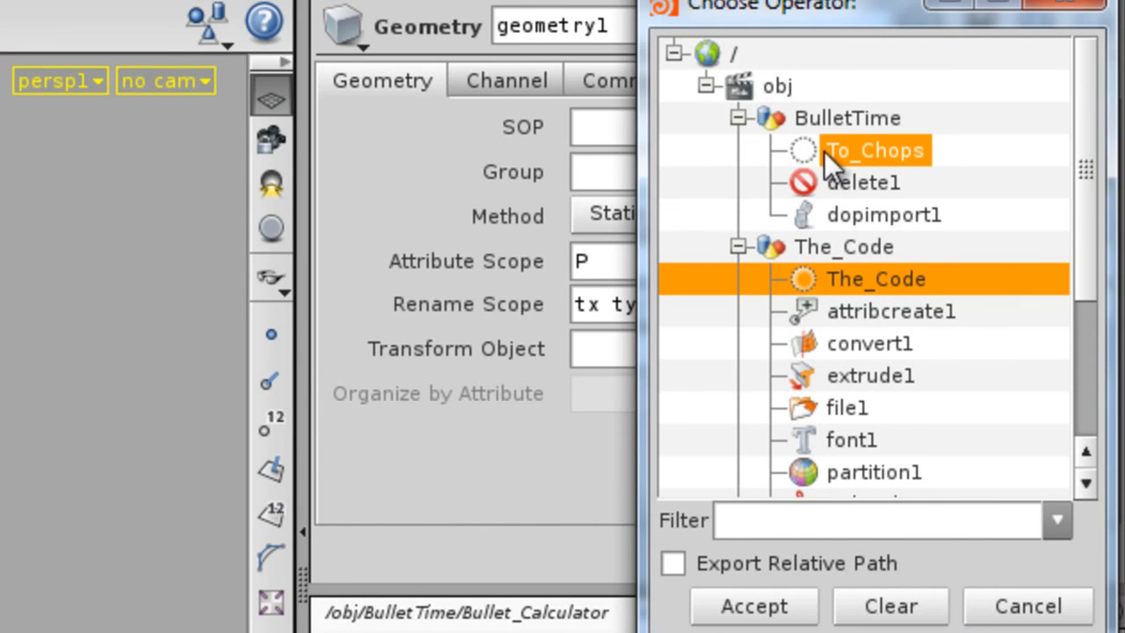
left_click(757, 608)
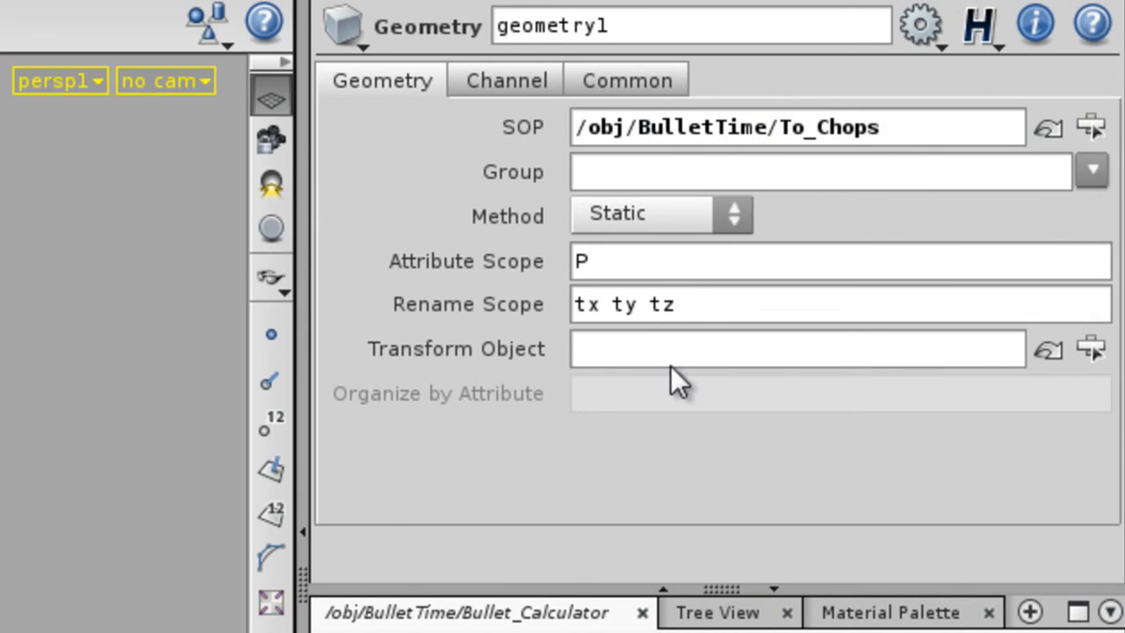
left_click(670, 227)
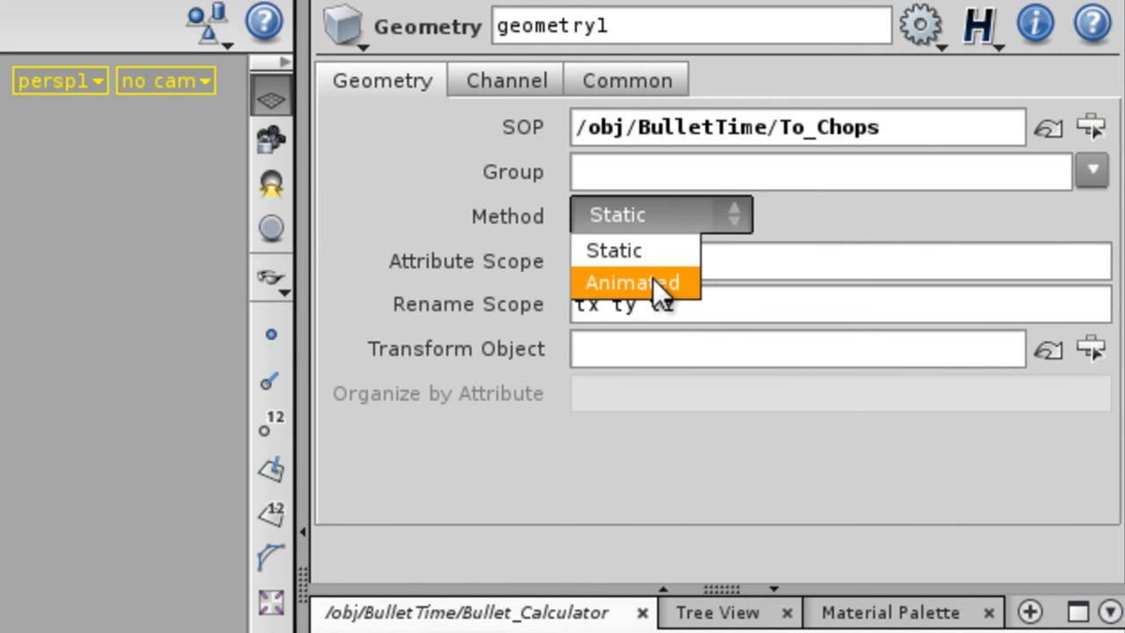
left_click(652, 280)
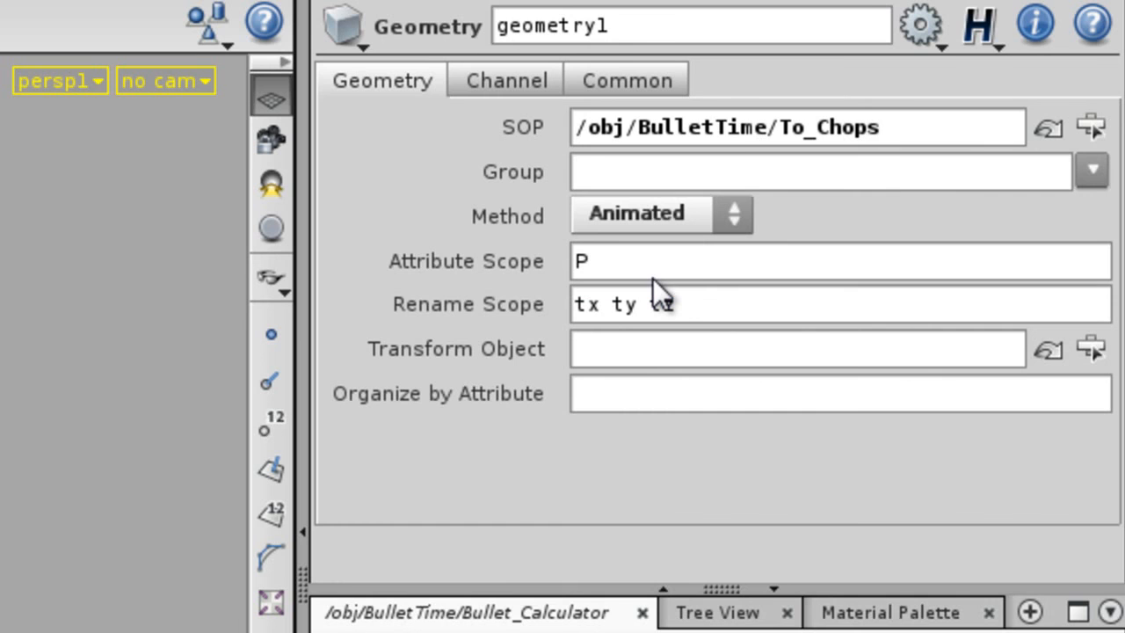
double_click(619, 256)
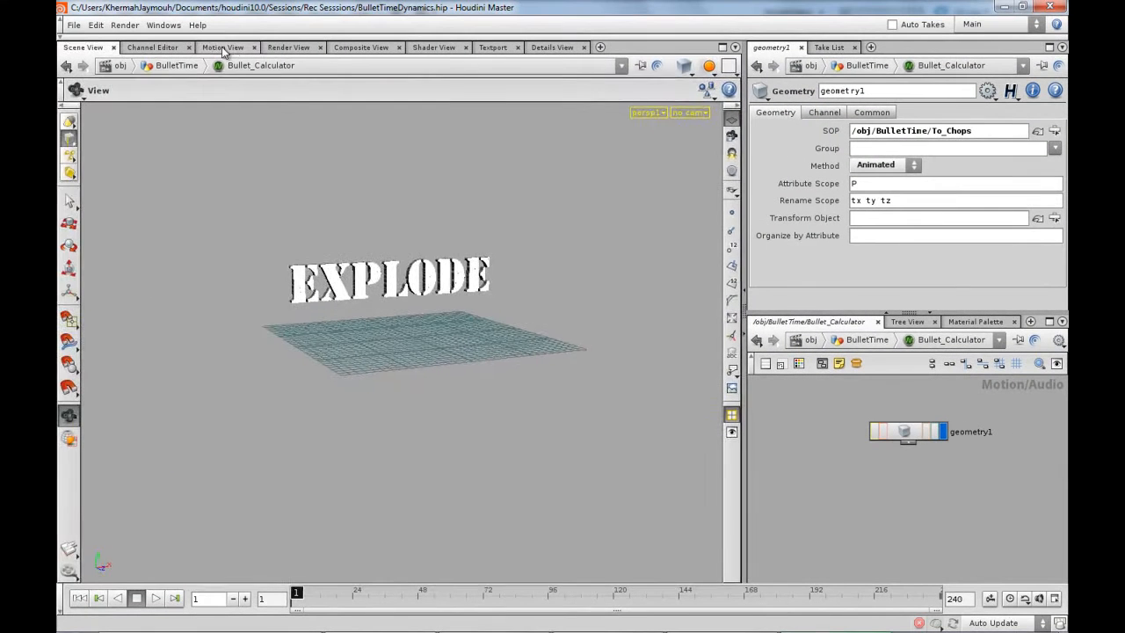
View geometry1's motion curves with separate graphs for the channels, and check the node's info
left_click(224, 47)
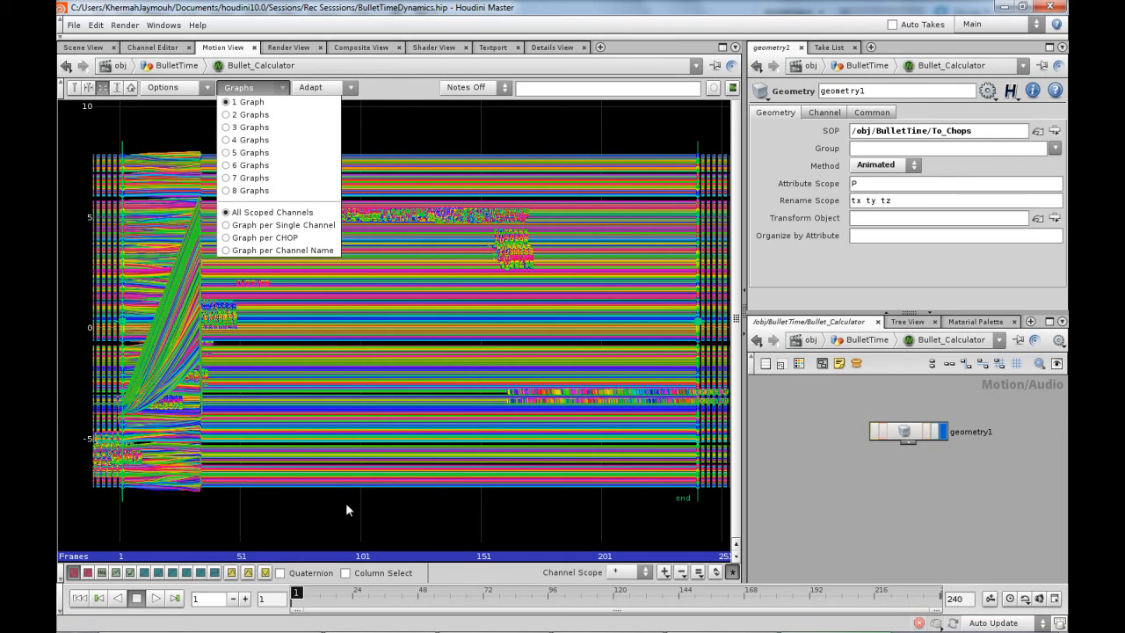
left_click(278, 153)
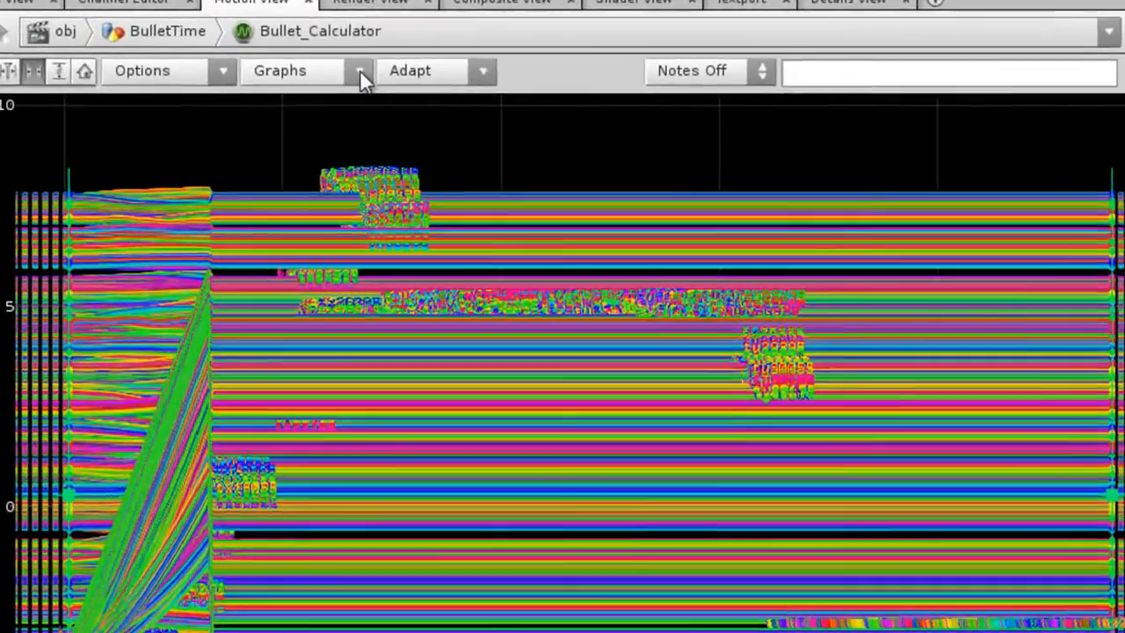
left_click(360, 72)
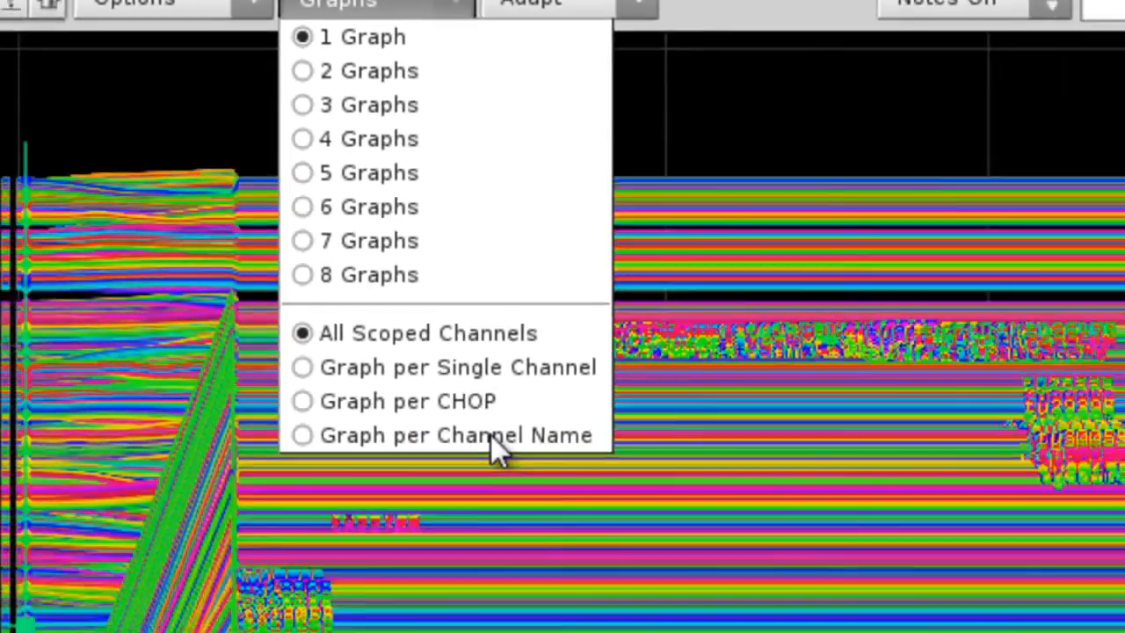
left_click(549, 584)
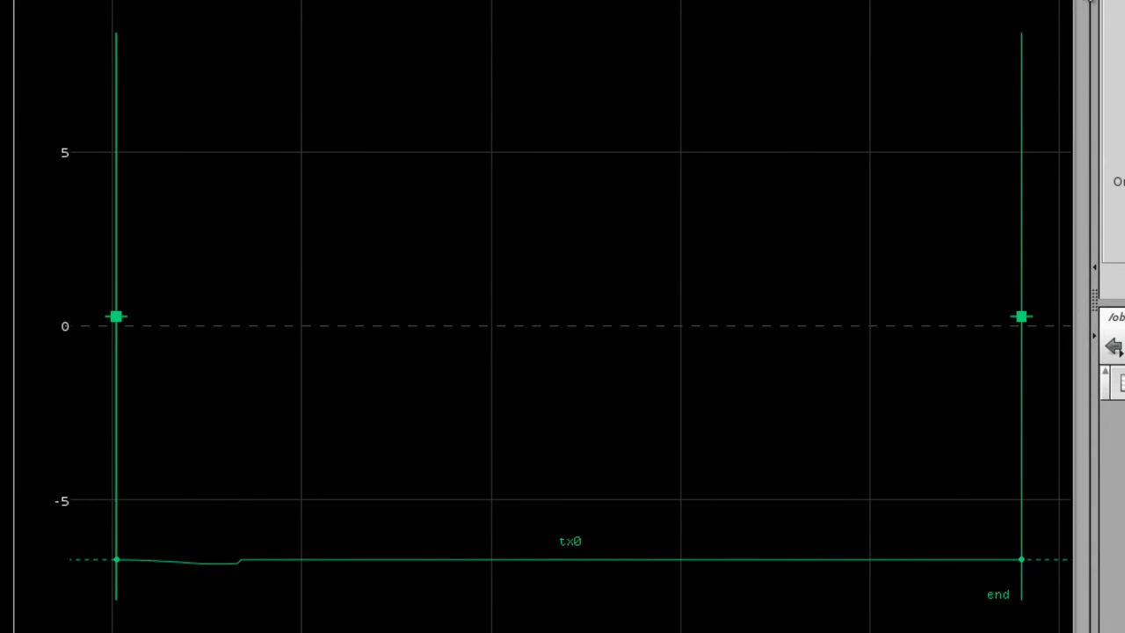
left_click_drag(1086, 4, 1113, 0)
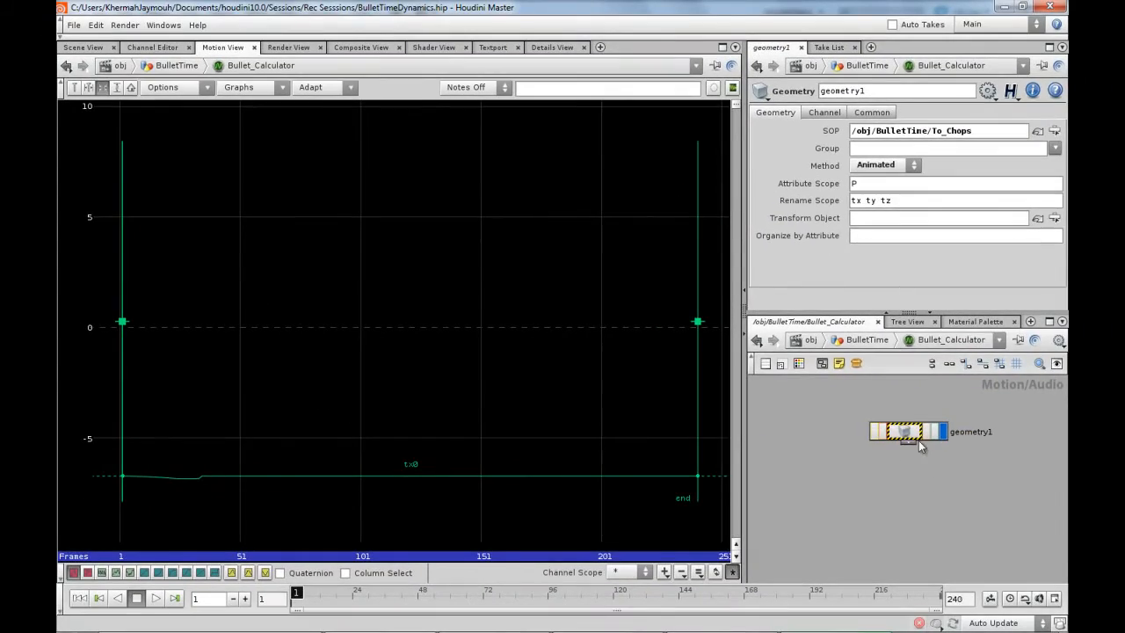
middle_click(918, 441)
middle_click(910, 433)
Add a Constant CHOP beside geometry1 in the Bullet_Calculator network
middle_click_drag(845, 467, 911, 467)
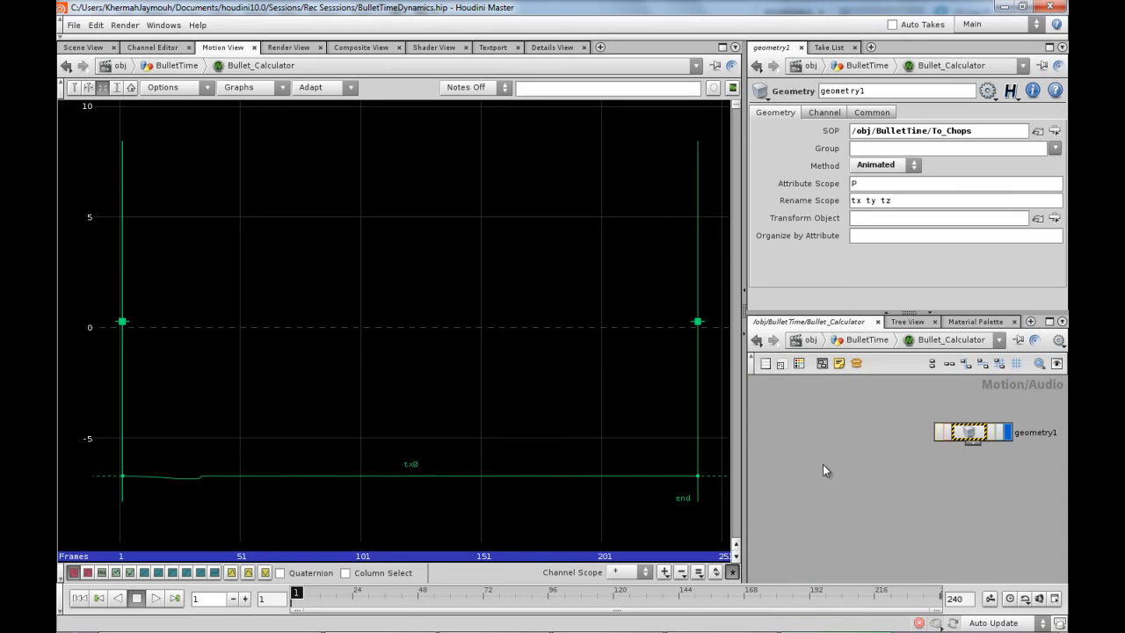
key("Tab")
mouse_move(866, 452)
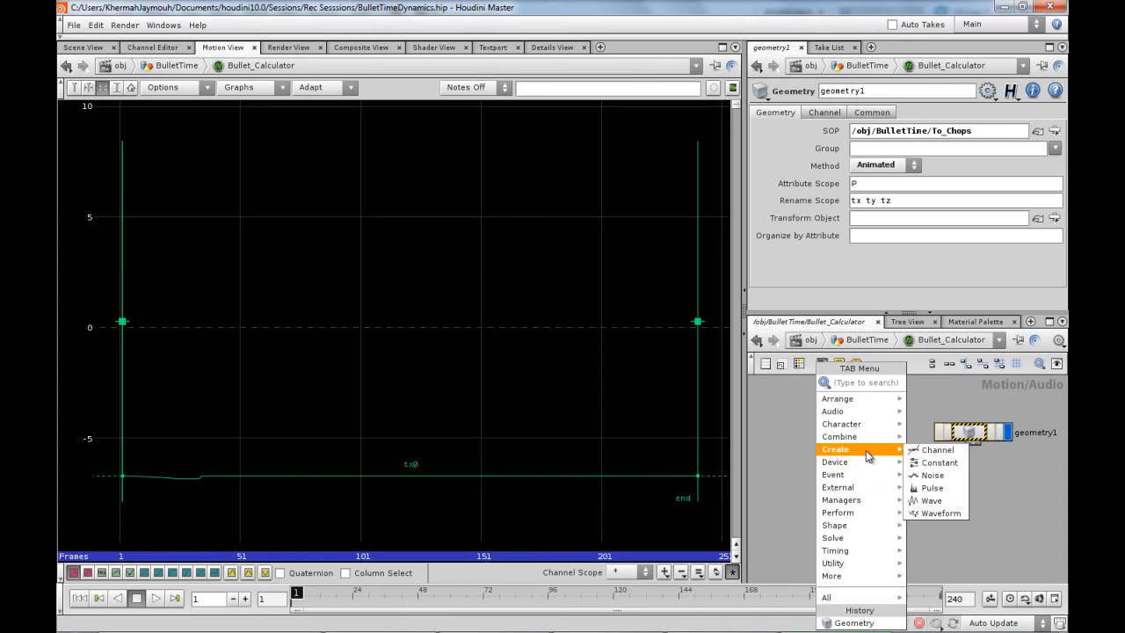
left_click(949, 461)
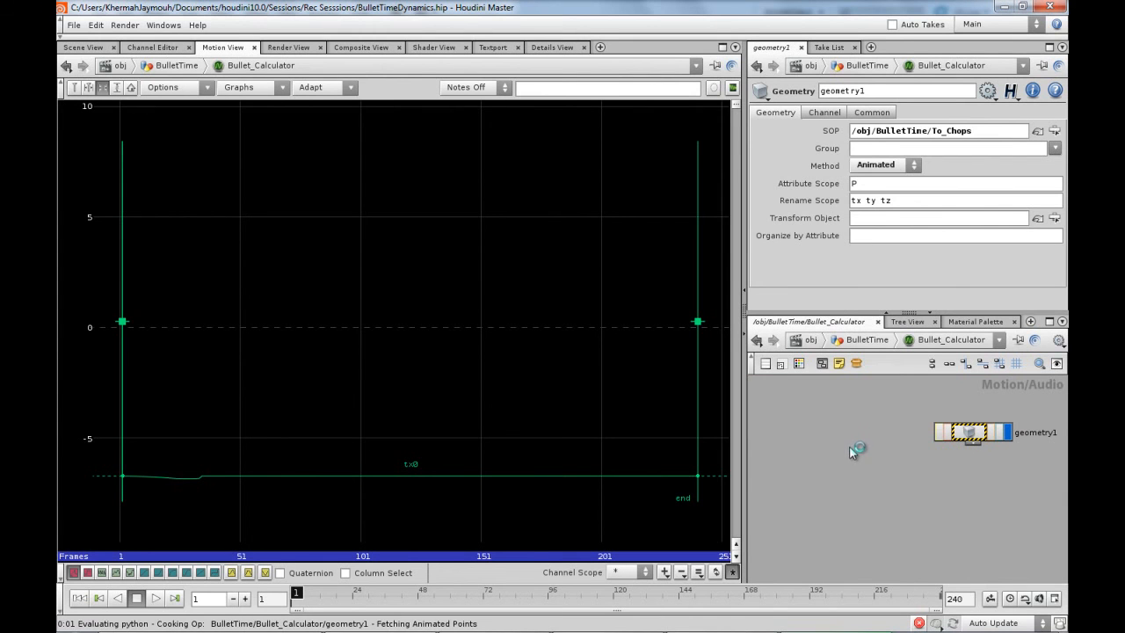